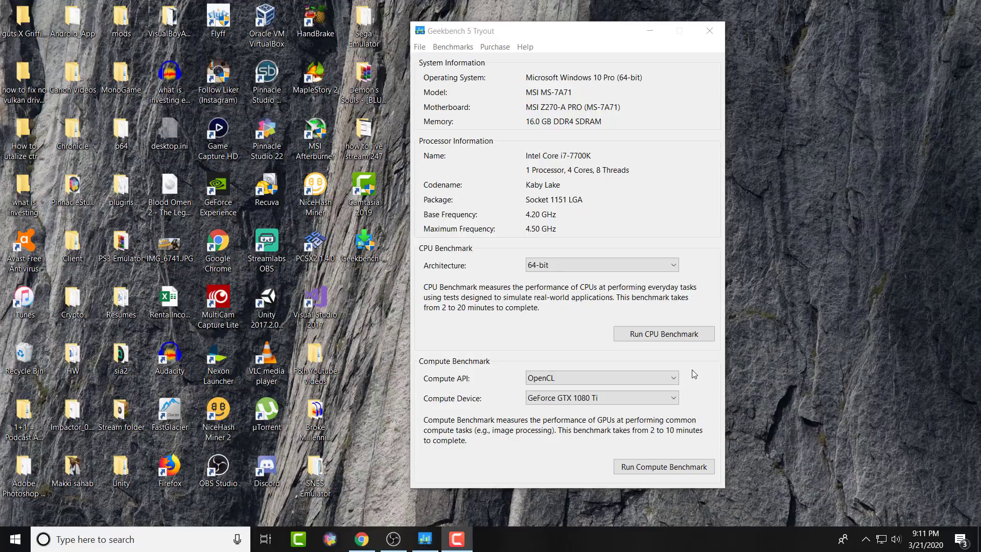
Step: Look through the Geekbench menus, then run the CPU benchmark, scoring 1076 single-core and 3696 multi-core
left_click(421, 46)
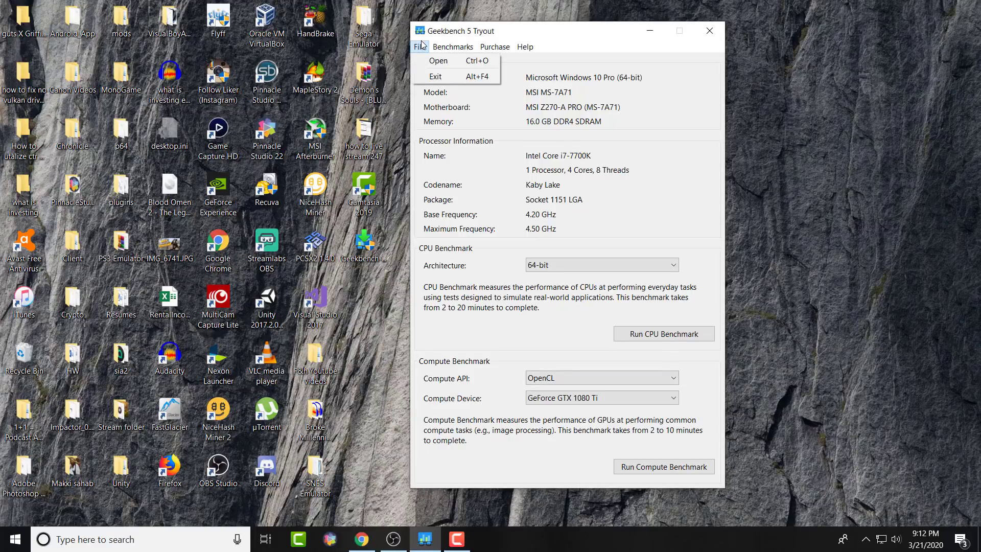
mouse_move(433, 50)
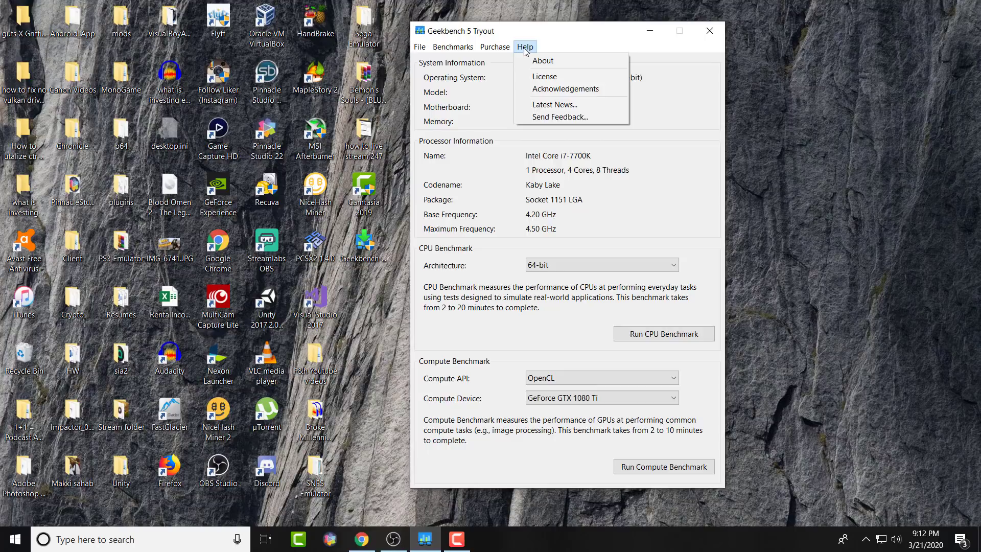
mouse_move(498, 52)
left_click(587, 206)
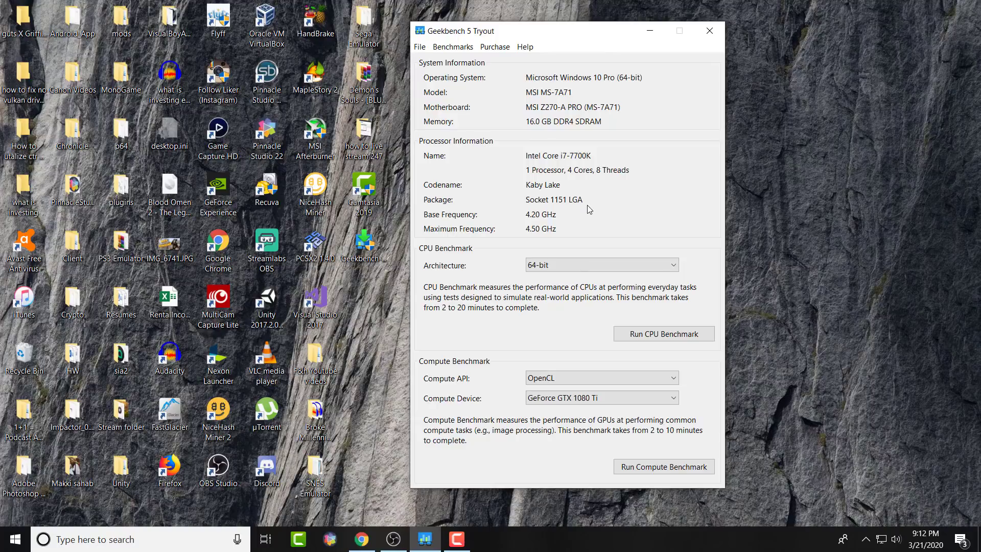
left_click(636, 334)
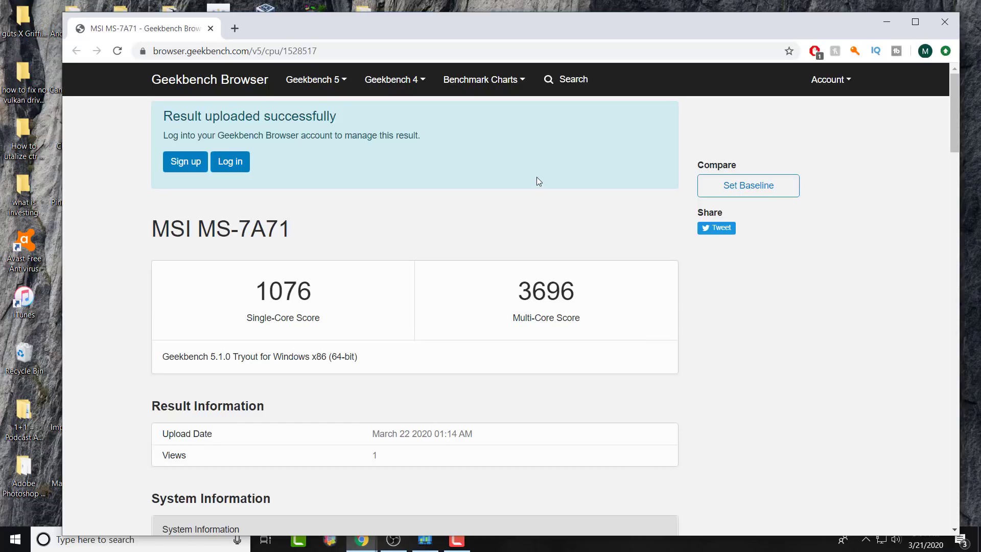
Step: Maximize the browser and scroll through System Information and the single-core scores from AES-XTS 1487 onward
double_click(477, 20)
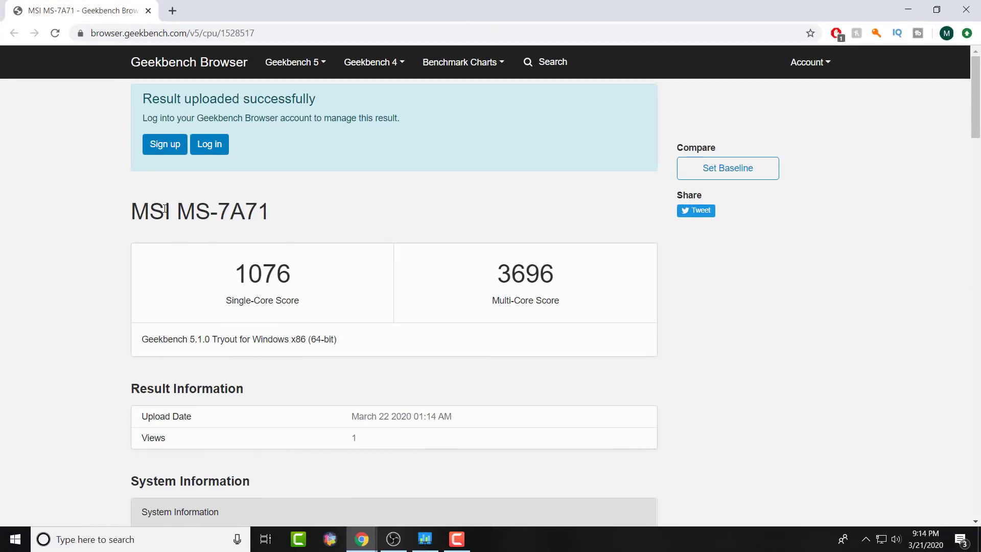
scroll(281, 220, "down", 2)
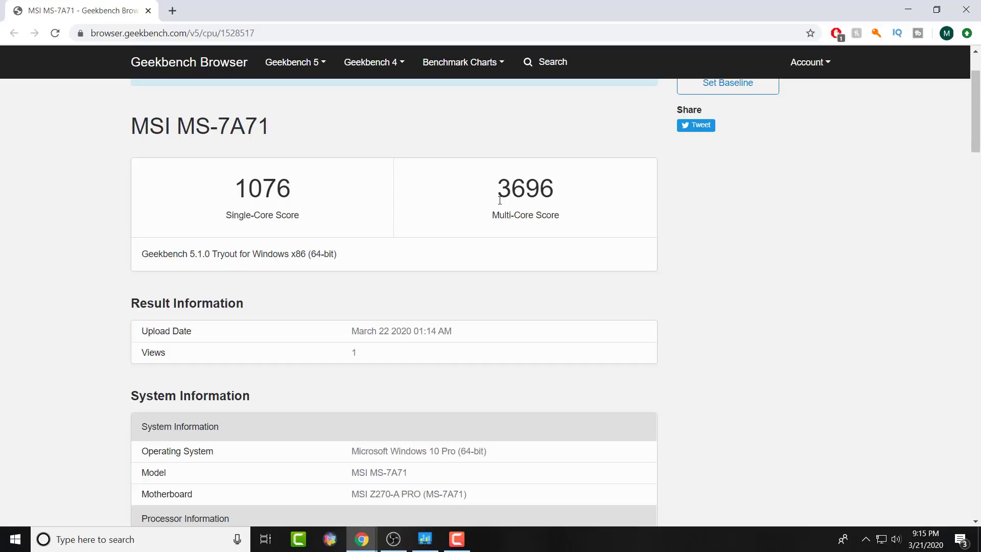
scroll(479, 206, "down", 2)
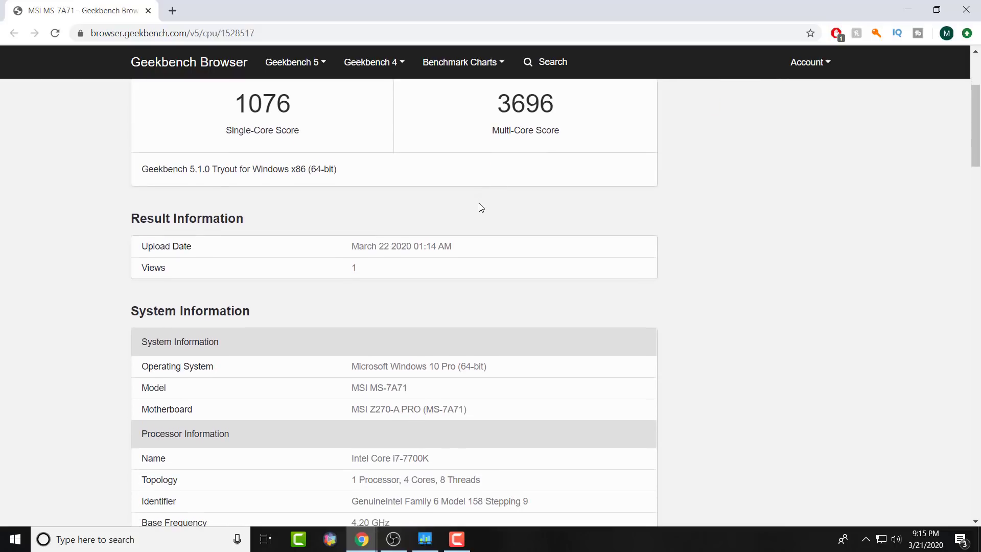
scroll(385, 245, "down", 3)
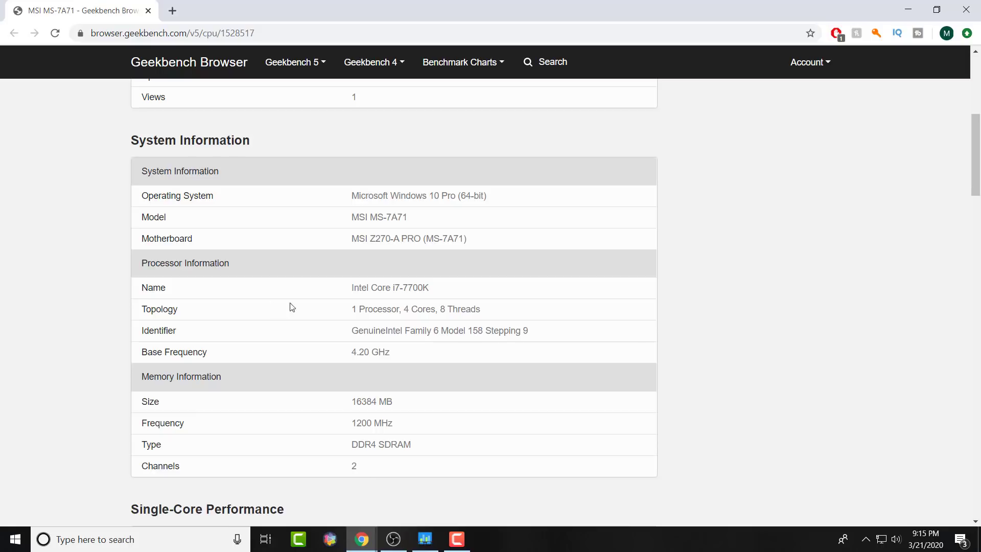
scroll(397, 298, "down", 2)
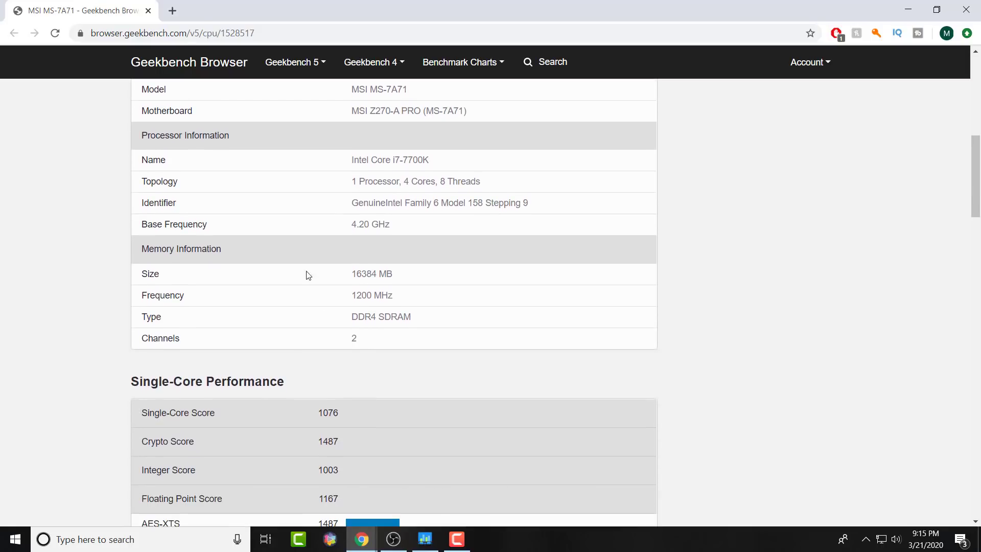
scroll(364, 291, "down", 2)
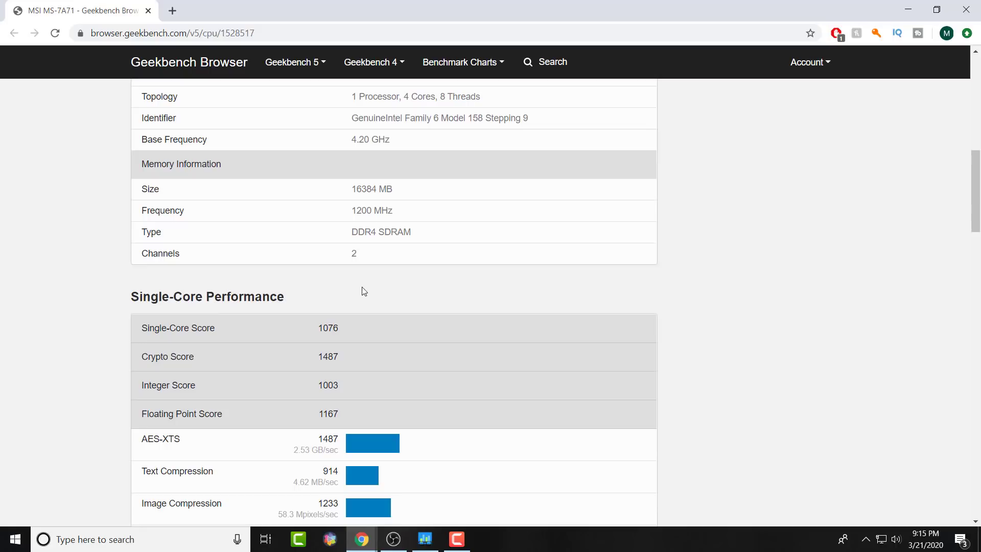
scroll(339, 278, "down", 2)
scroll(325, 264, "down", 1)
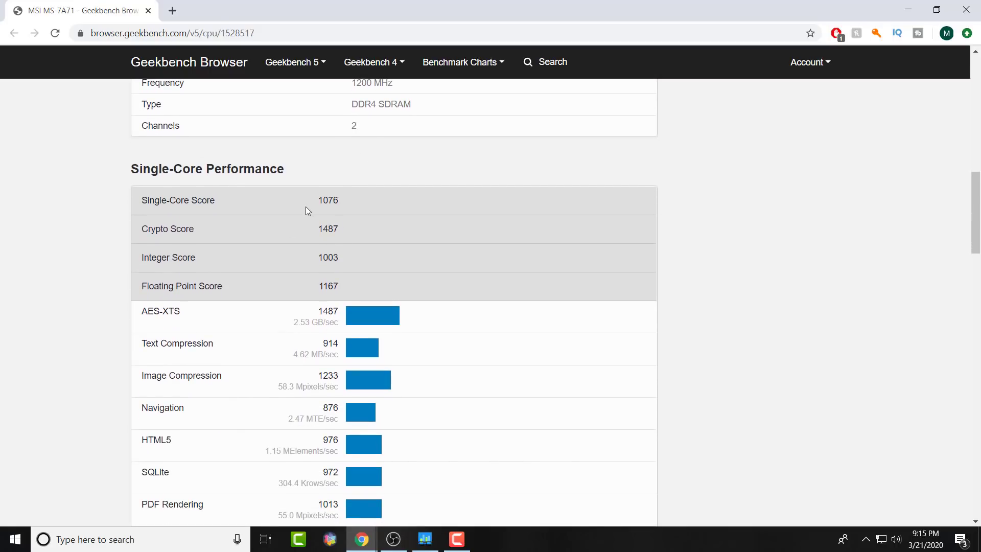
scroll(316, 245, "down", 1)
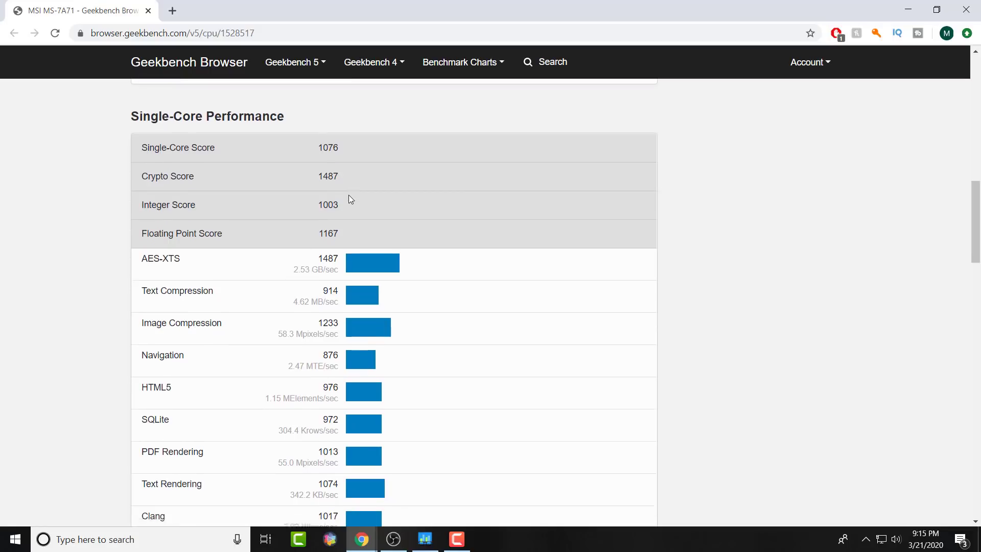
scroll(350, 199, "down", 2)
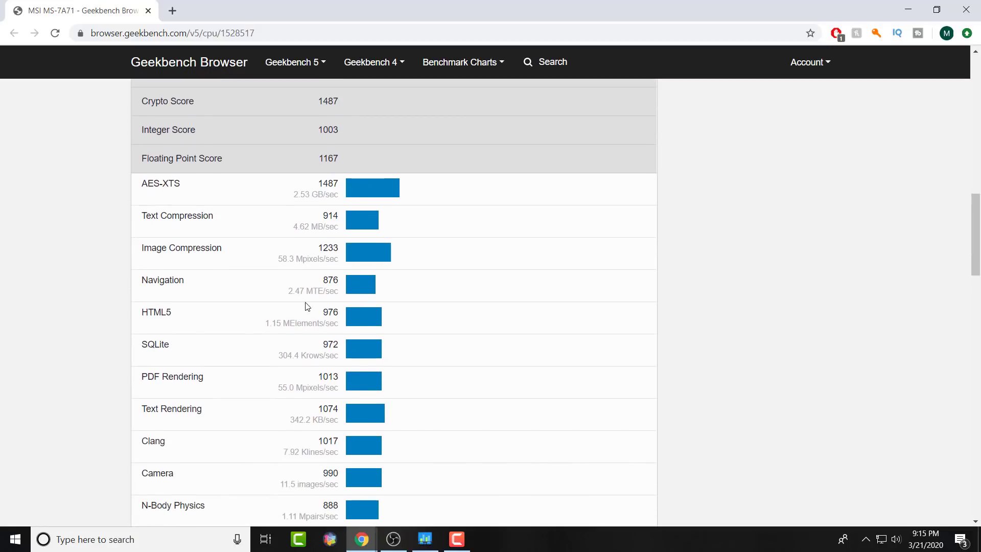
scroll(290, 351, "down", 5)
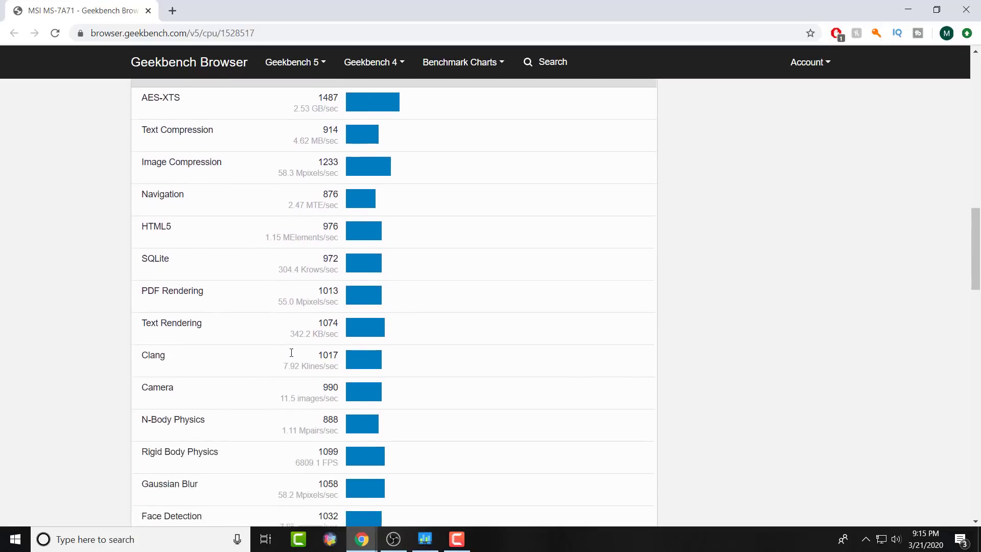
scroll(290, 352, "down", 7)
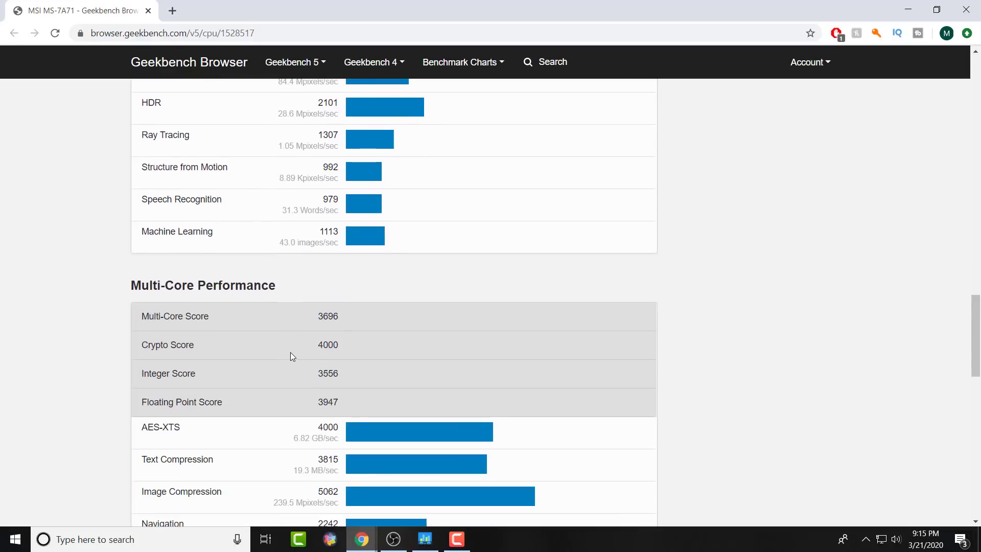
scroll(281, 307, "down", 2)
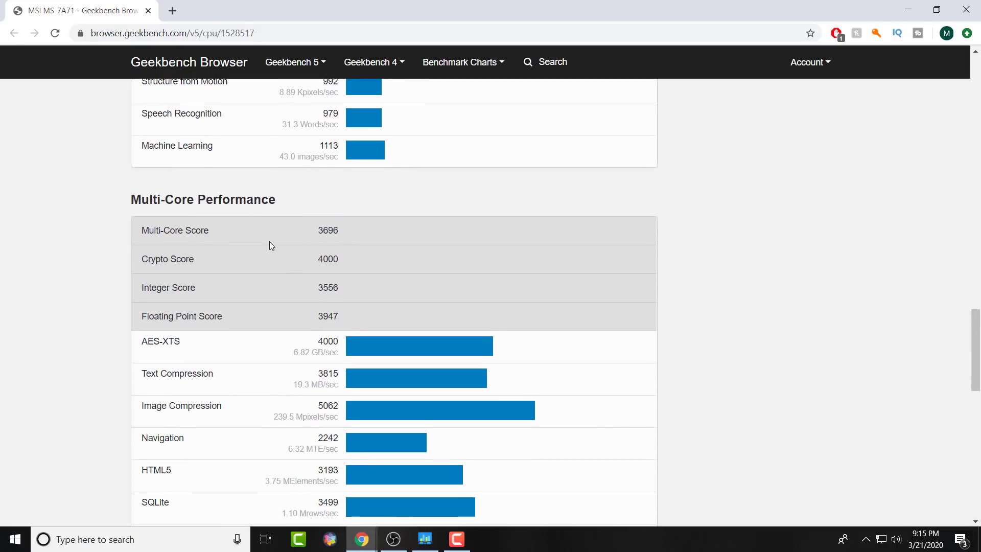
scroll(270, 244, "down", 3)
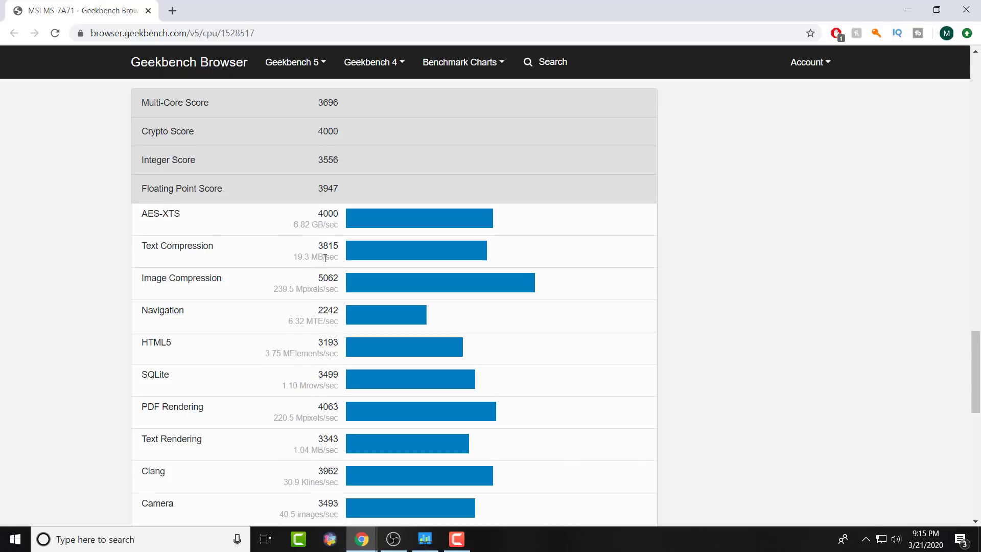
scroll(325, 258, "down", 1)
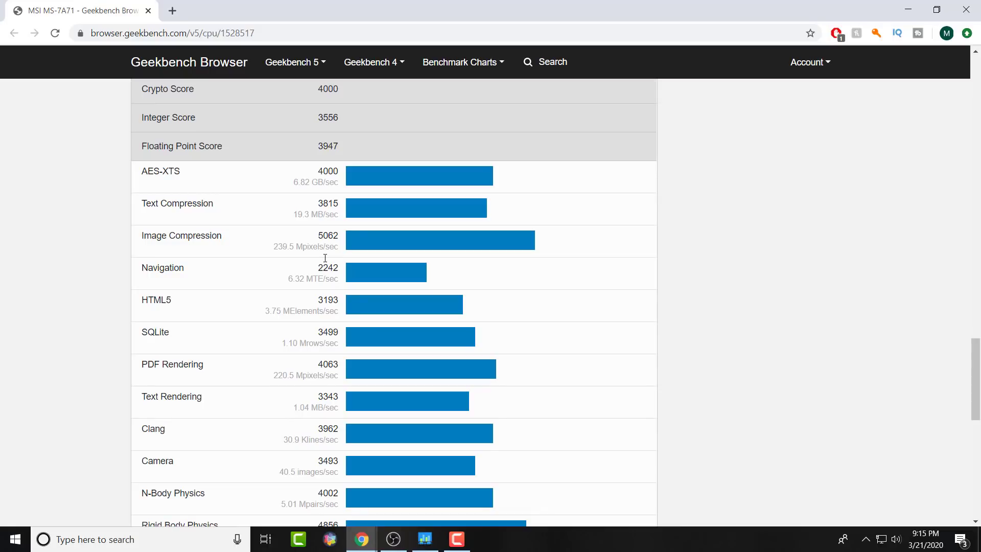
scroll(325, 258, "down", 1)
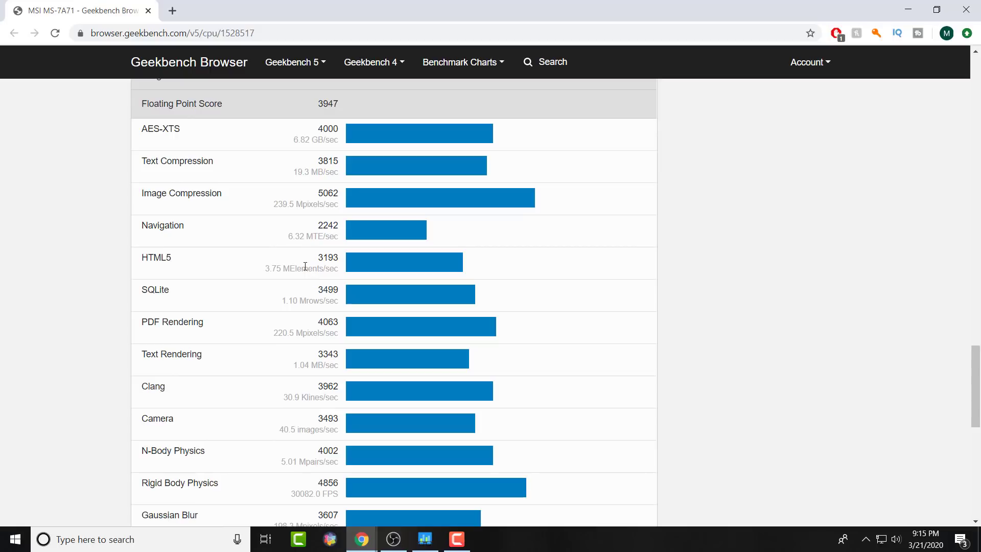
scroll(305, 266, "down", 1)
scroll(305, 266, "down", 9)
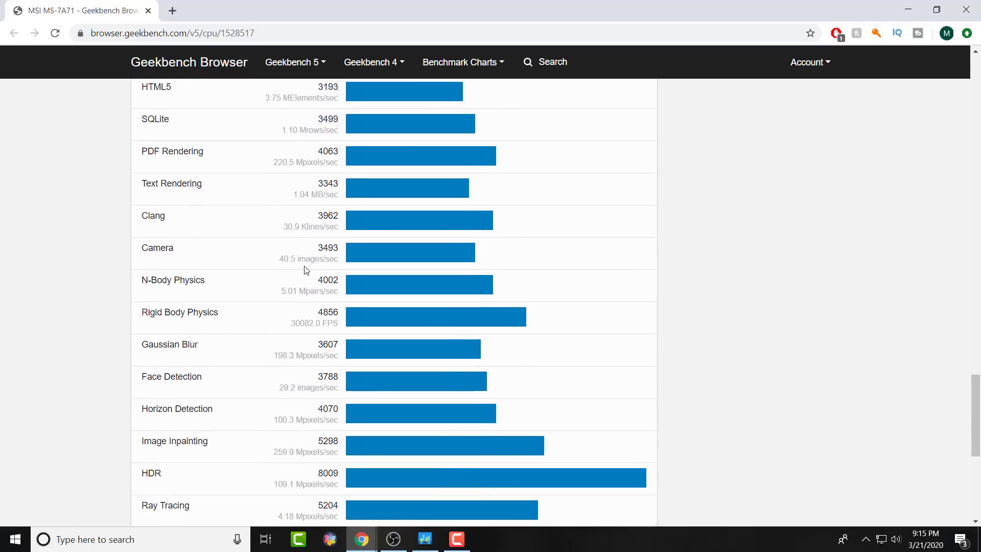
scroll(305, 266, "up", 8)
scroll(304, 266, "up", 20)
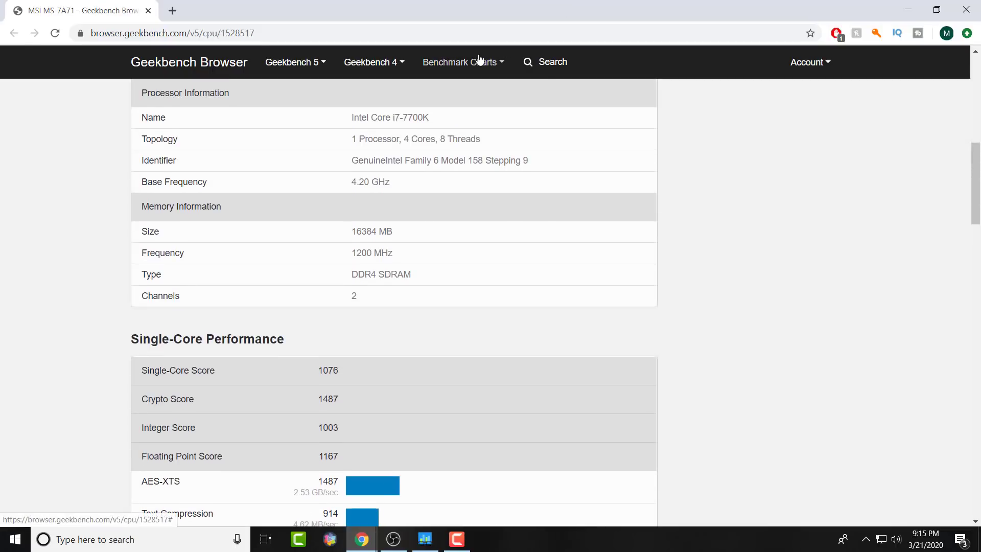
Step: Open the Top Single-Core Results chart in a new tab alongside this machine's result
left_click(476, 62)
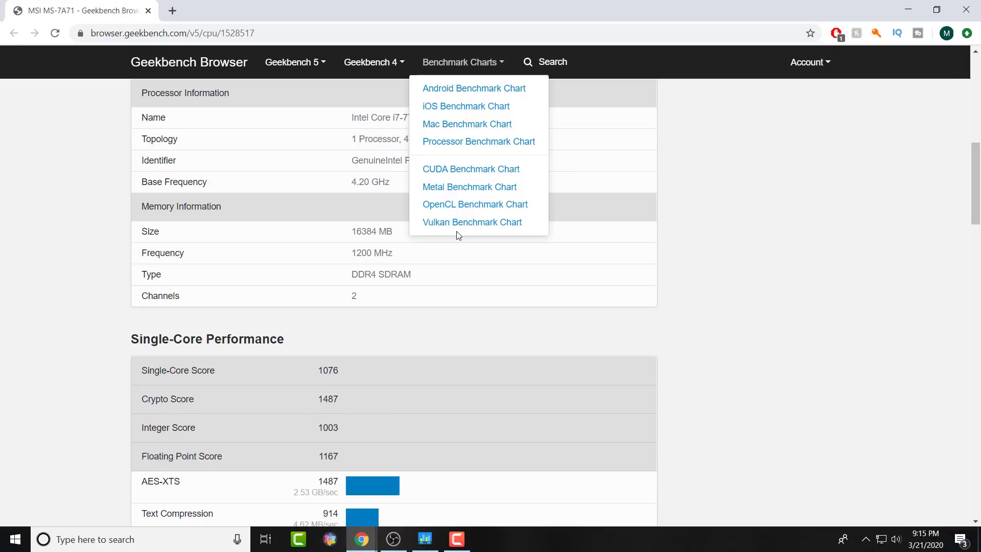
left_click(287, 62)
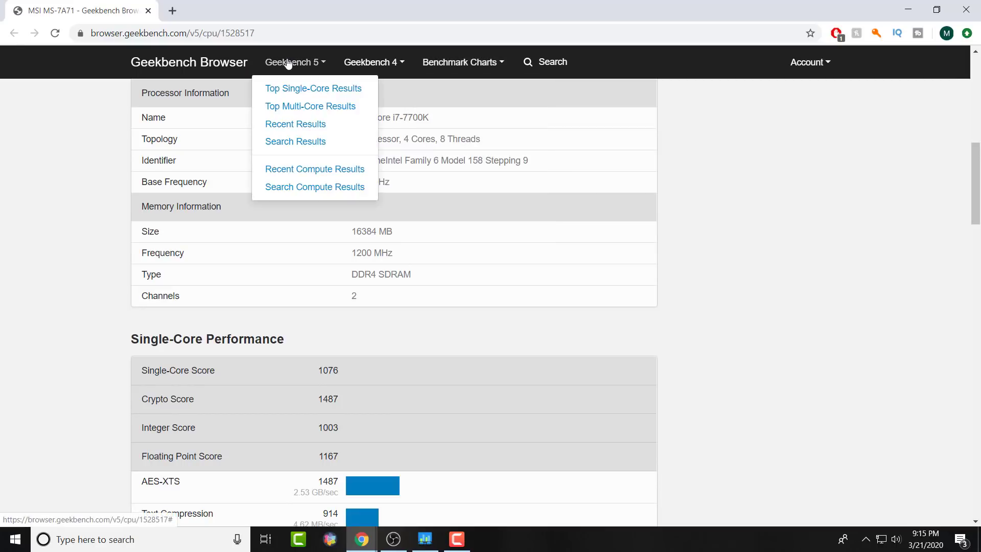
middle_click(337, 88)
left_click(245, 6)
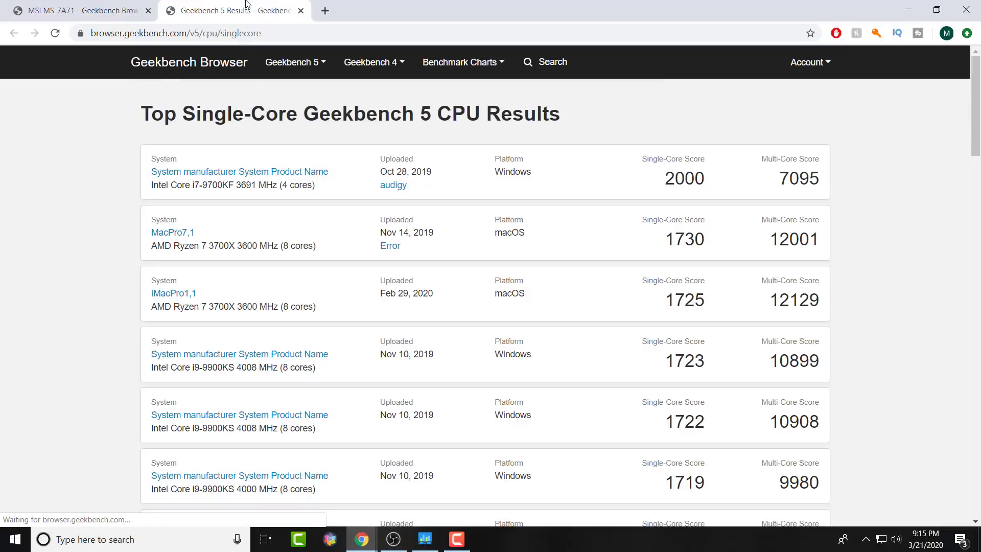
left_click(2, 6)
left_click(69, 162)
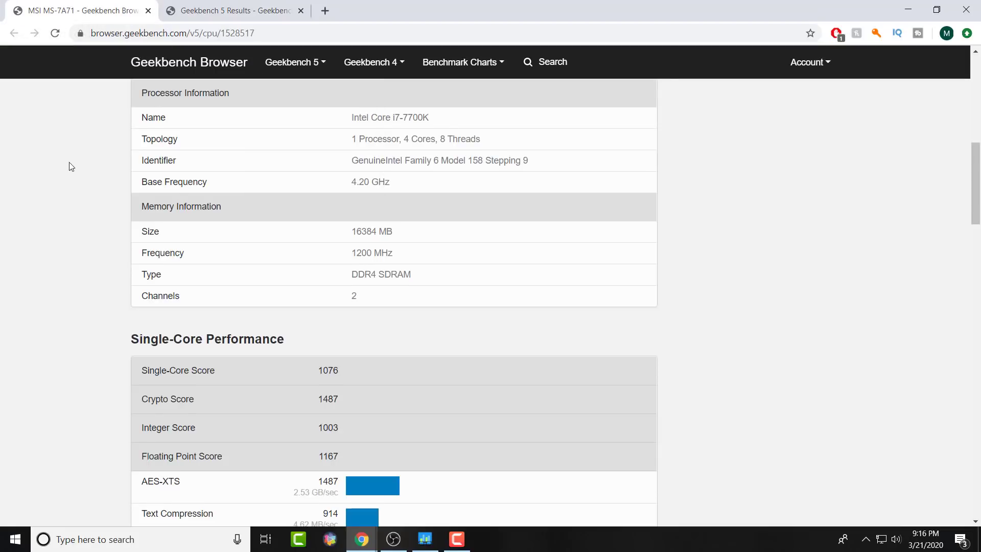
Step: Compare the 1076/3696 result against the Top Single-Core Results list across both tabs
scroll(268, 150, "up", 10)
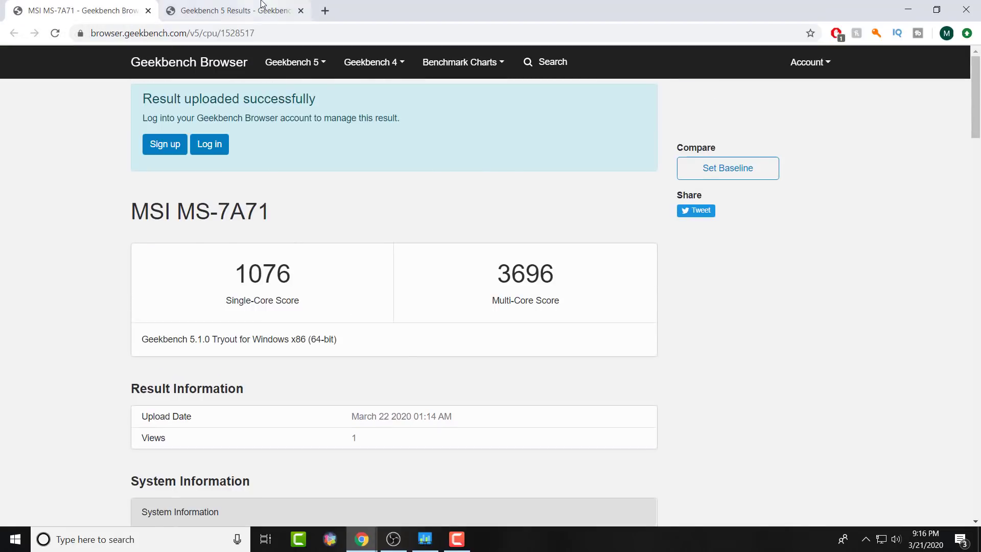
left_click(235, 10)
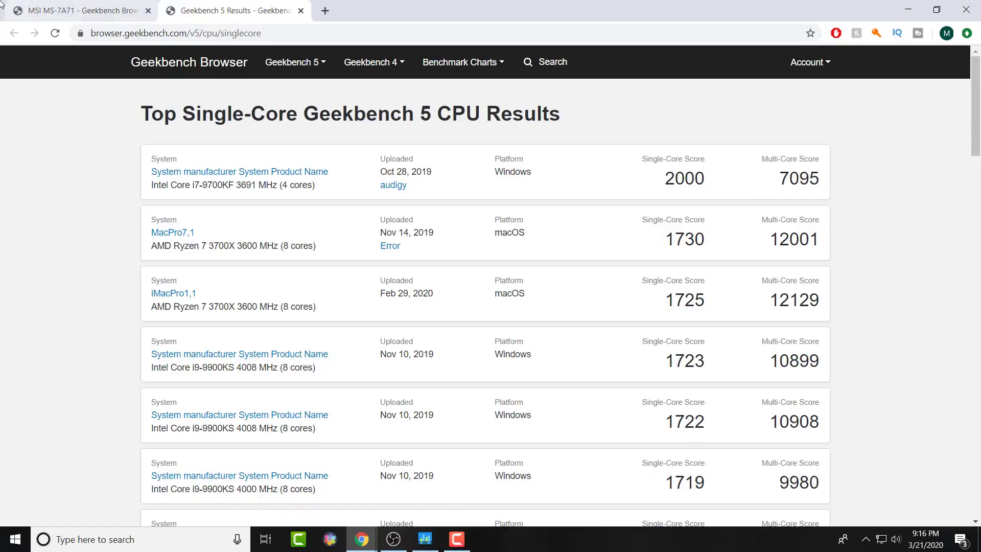
left_click(64, 7)
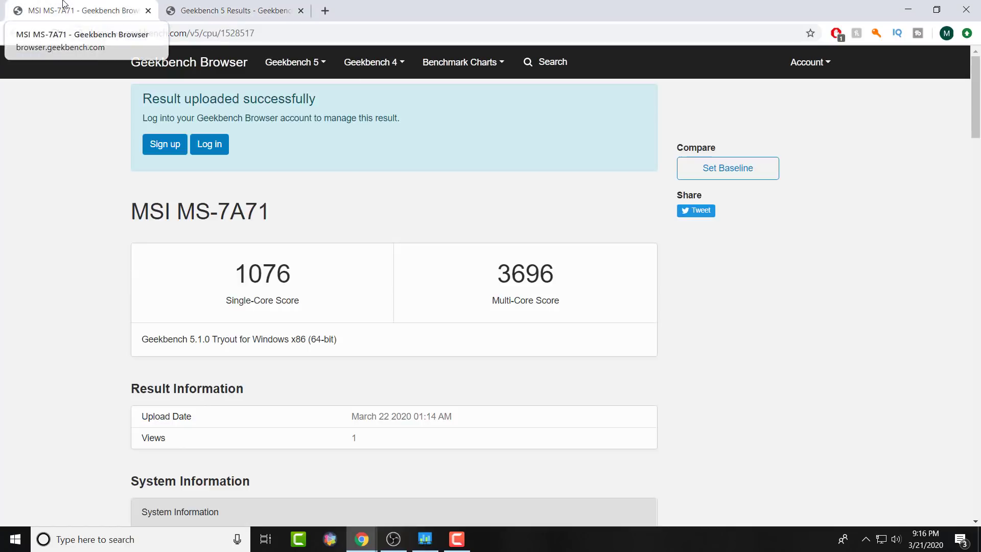
left_click(199, 8)
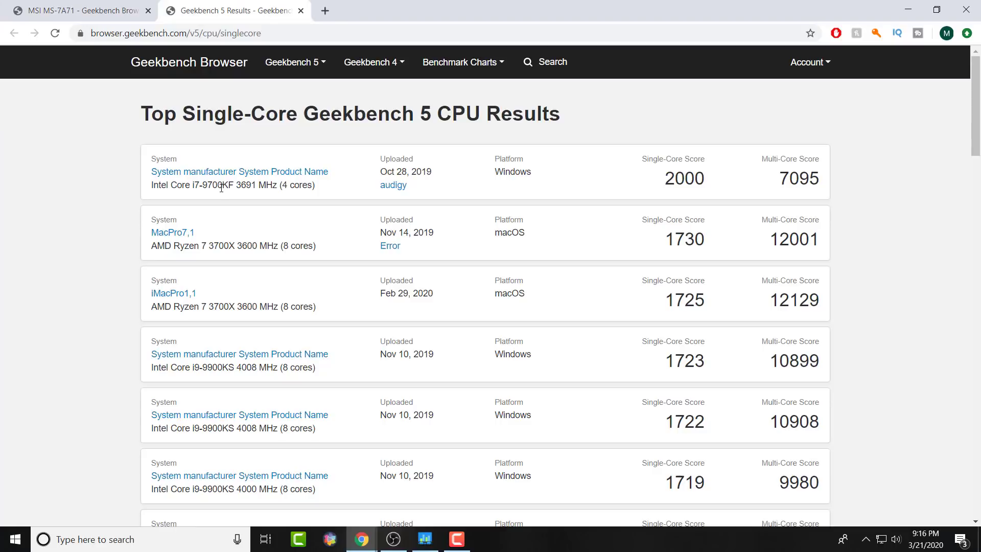
left_click(102, 4)
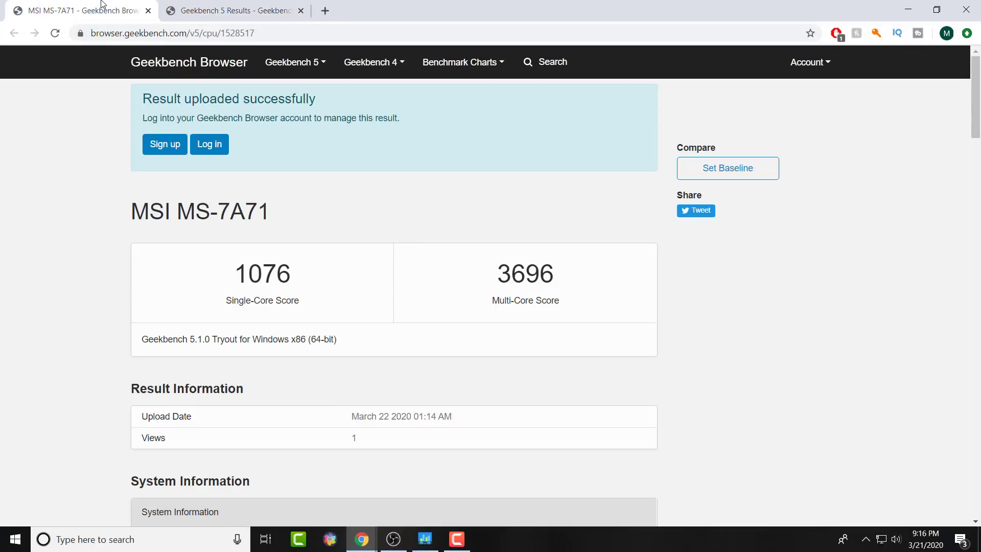
scroll(258, 276, "down", 7)
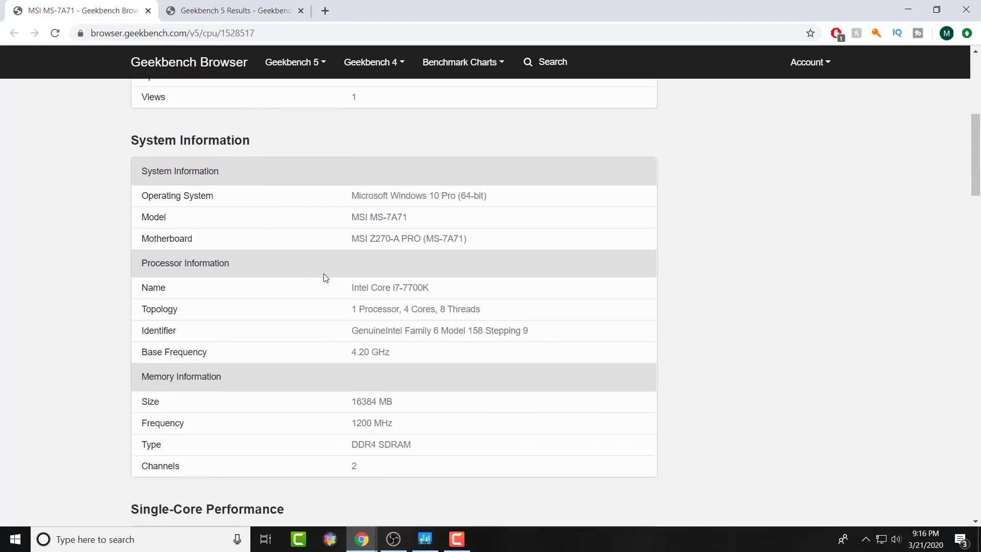
left_click(205, 10)
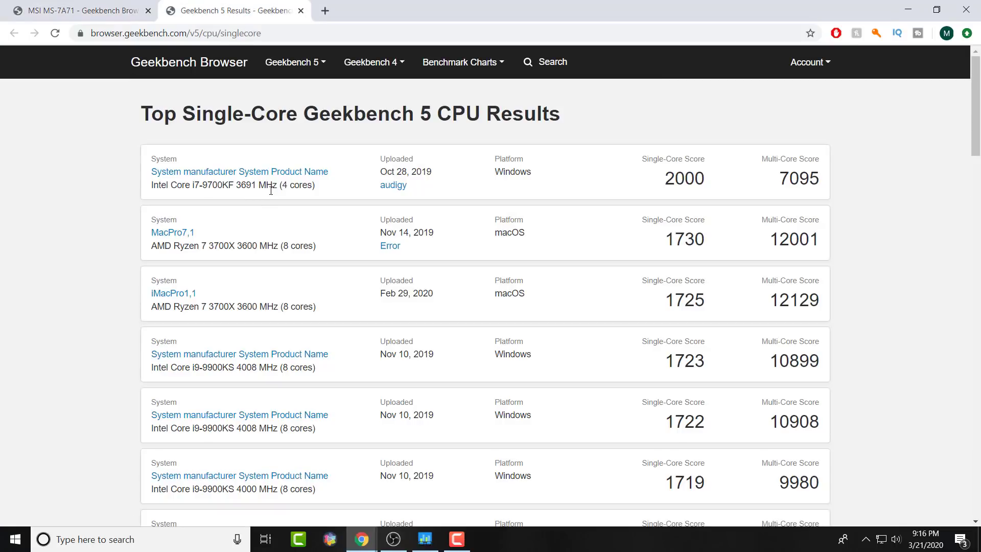
key("ctrl+Tab")
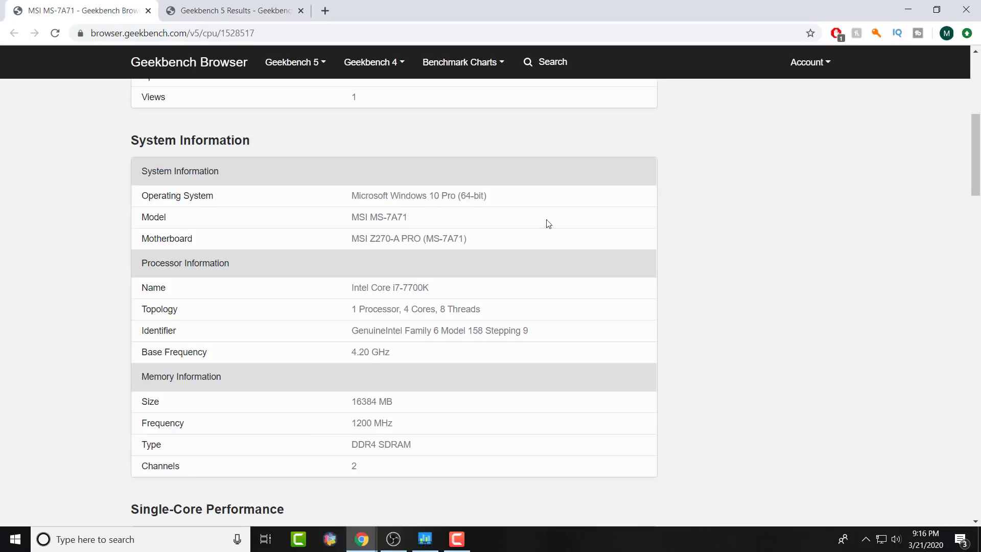
left_click(247, 7)
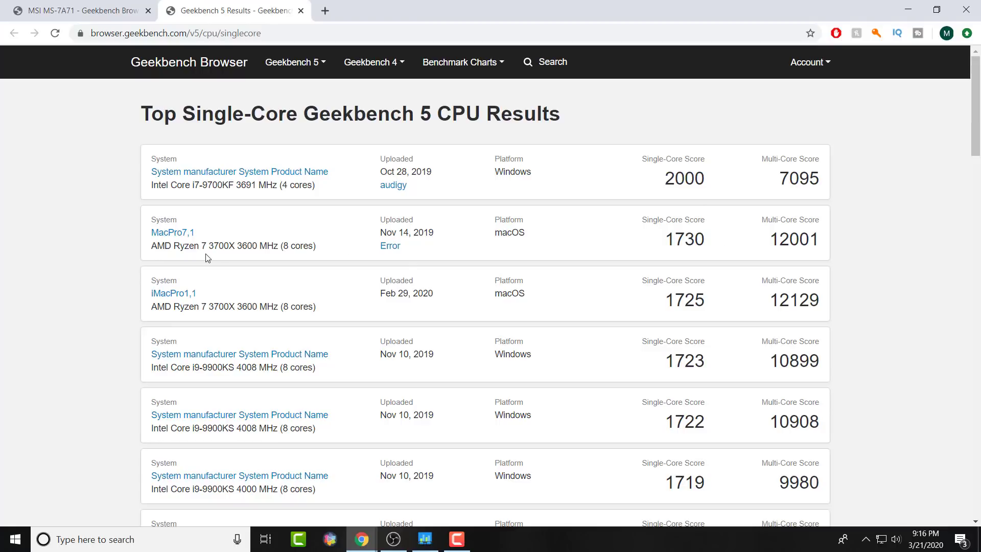
Step: Scroll through the top single-core results list, then close Chrome
scroll(468, 271, "down", 1)
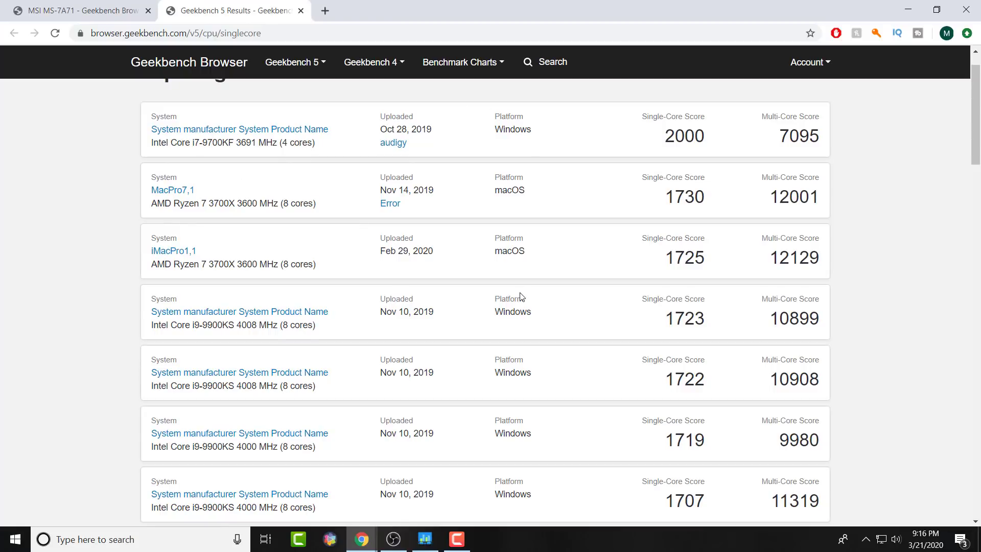
scroll(471, 287, "down", 2)
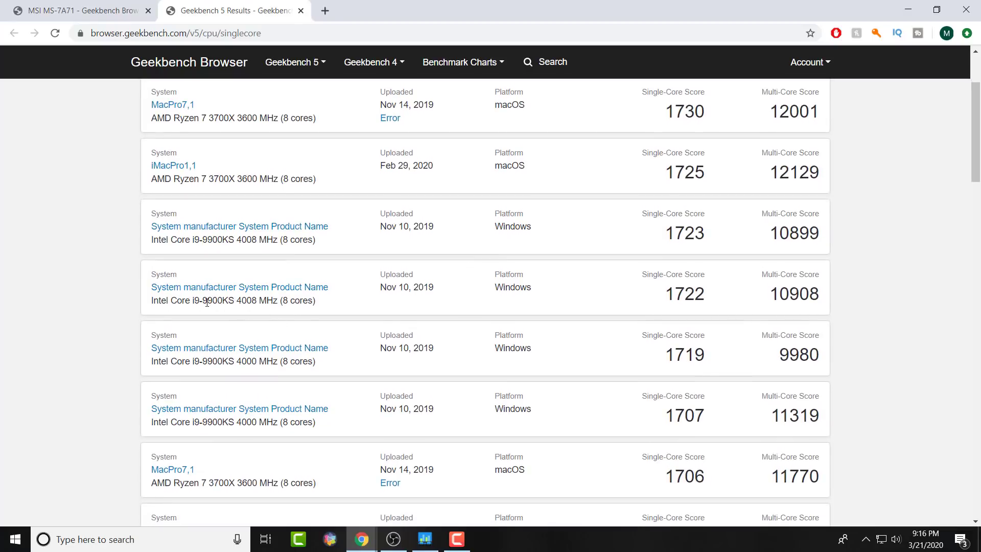
scroll(207, 301, "up", 3)
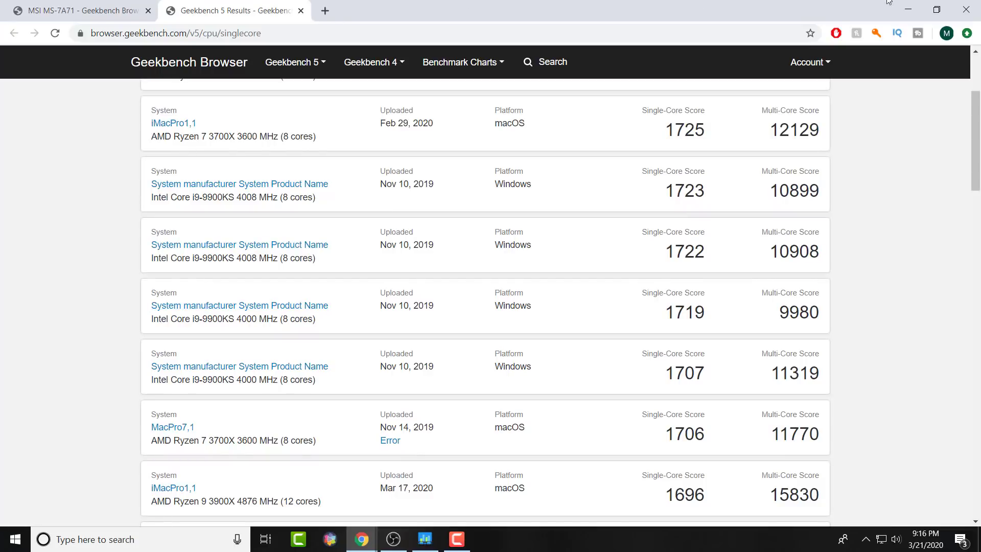
left_click(966, 9)
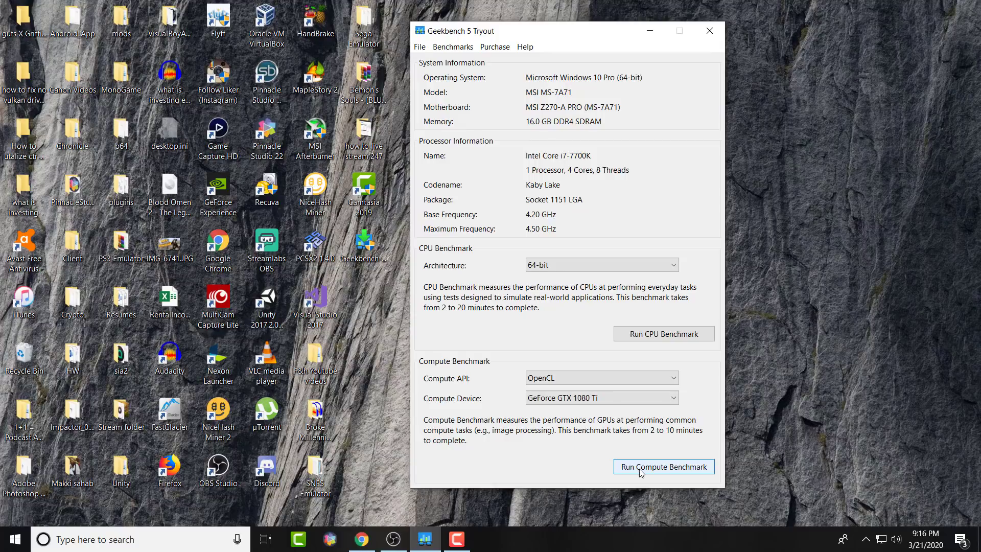
Step: Run the OpenCL compute benchmark on the GeForce GTX 1080 Ti, getting a 56088 OpenCL score
left_click(457, 539)
left_click(514, 482)
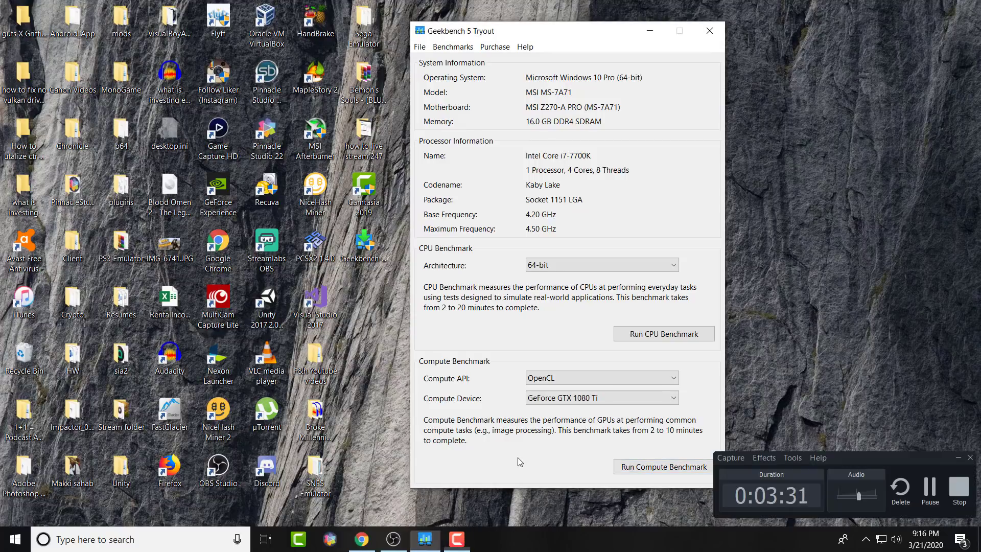
left_click(656, 471)
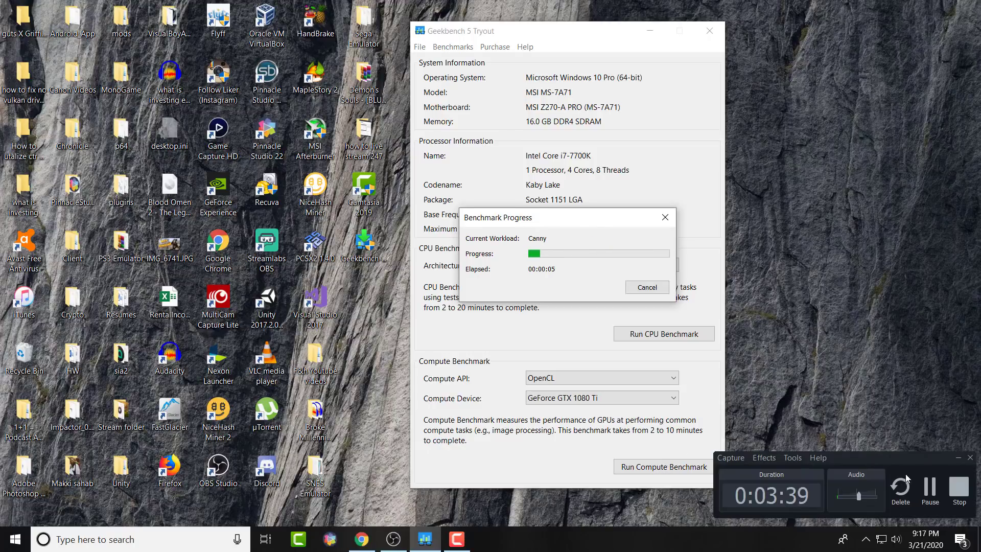
left_click(923, 497)
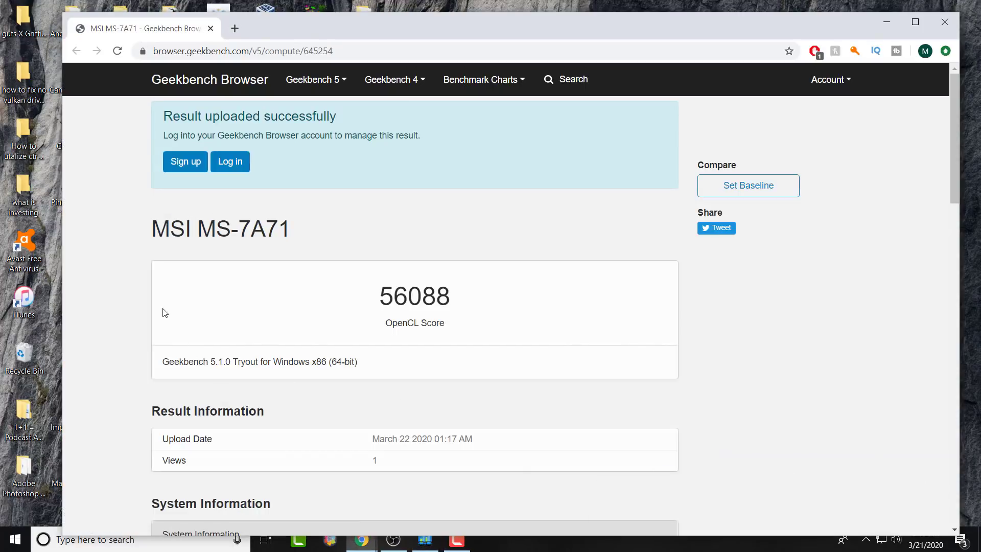
Step: Maximize the browser and review the OpenCL per-test scores, Depth of Field 271720 to Feature Matching 11175
double_click(330, 23)
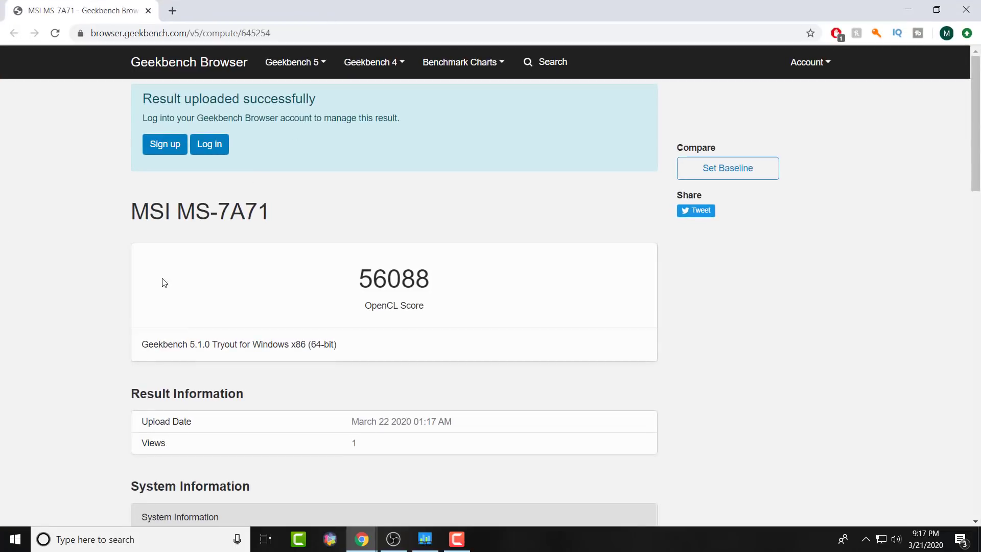
scroll(104, 236, "down", 1)
scroll(99, 238, "down", 2)
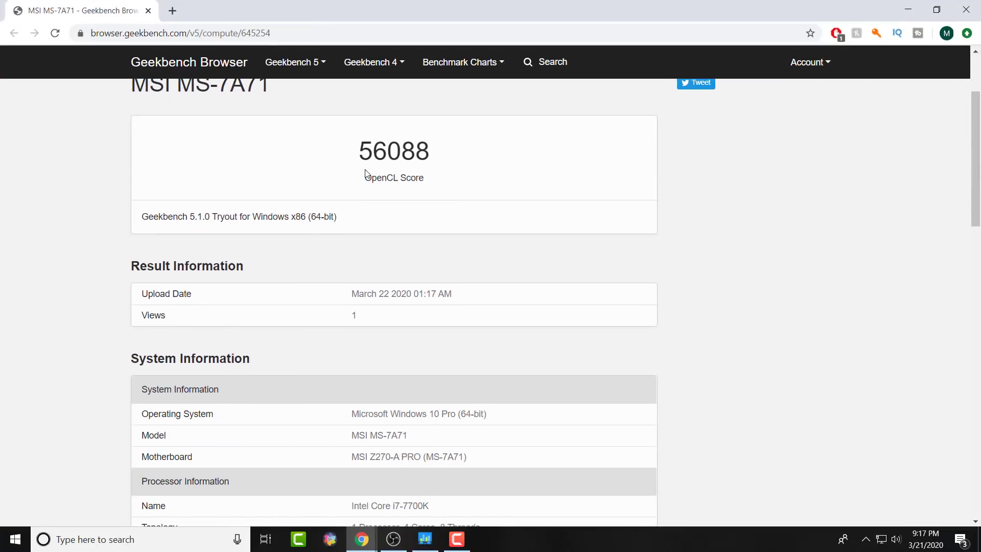
scroll(349, 268, "down", 2)
scroll(349, 268, "down", 1)
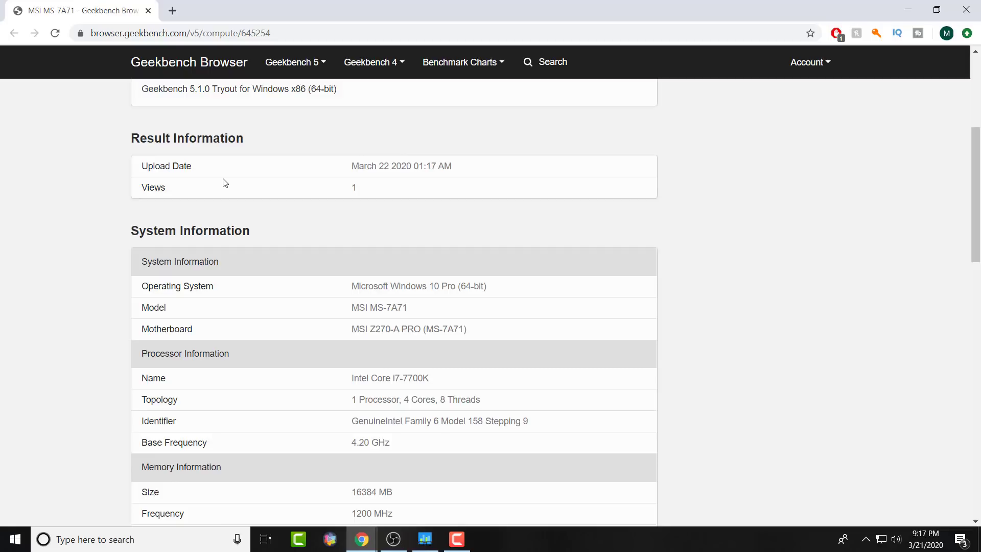
scroll(229, 158, "down", 1)
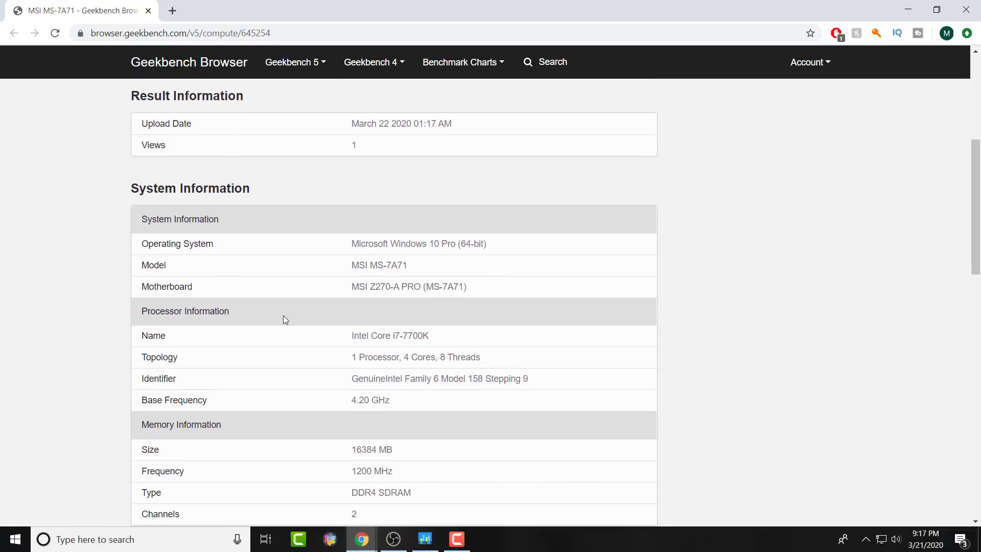
scroll(285, 320, "down", 2)
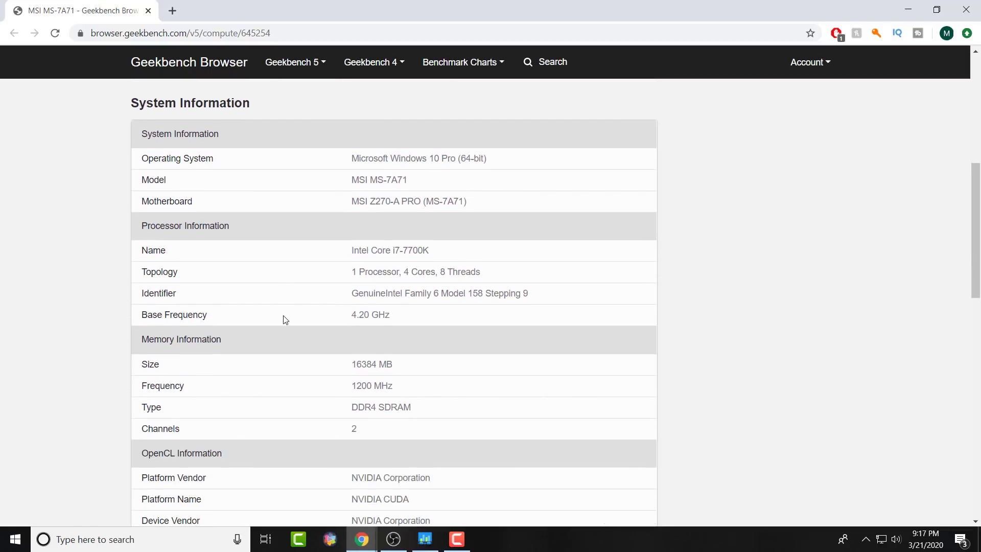
scroll(285, 320, "down", 6)
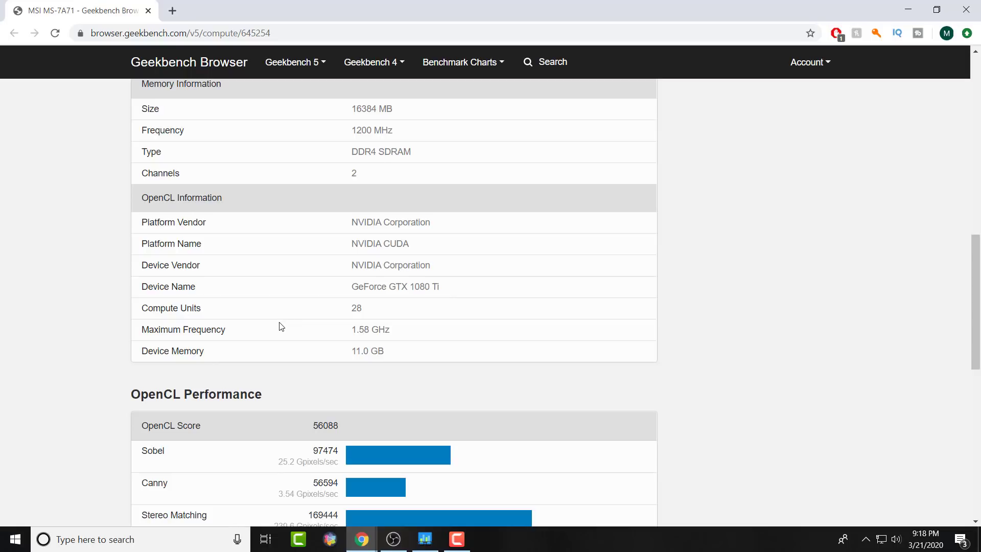
scroll(280, 325, "down", 1)
scroll(281, 326, "down", 1)
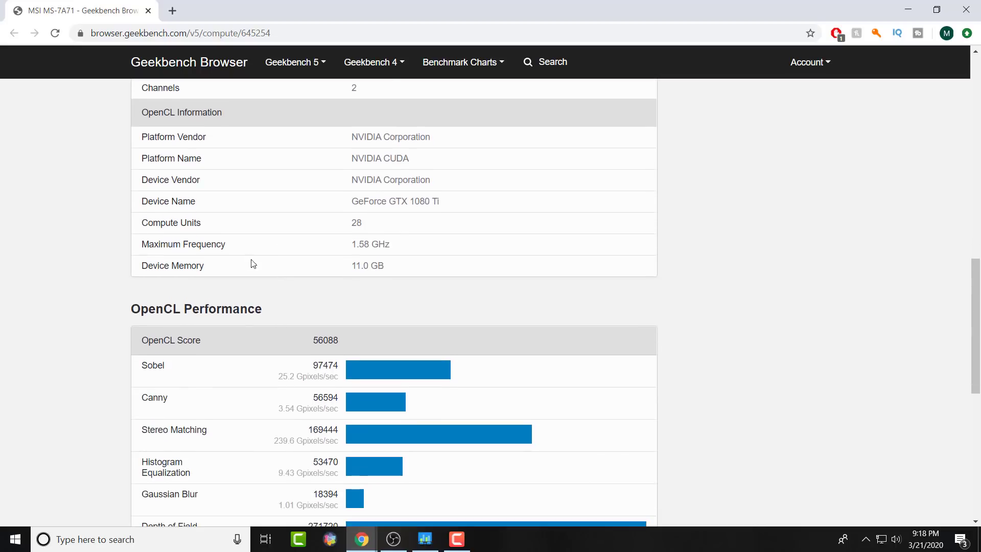
scroll(246, 254, "down", 1)
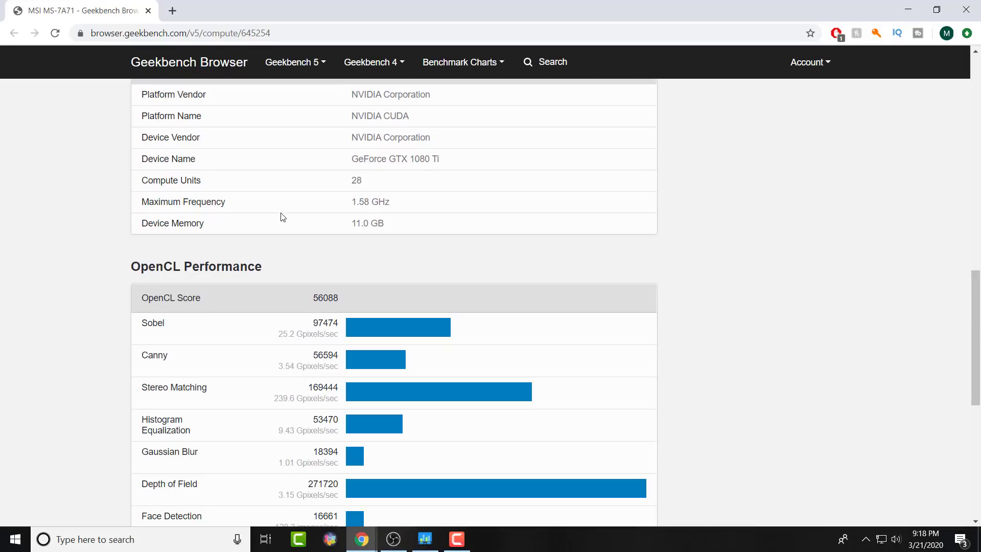
scroll(283, 213, "down", 3)
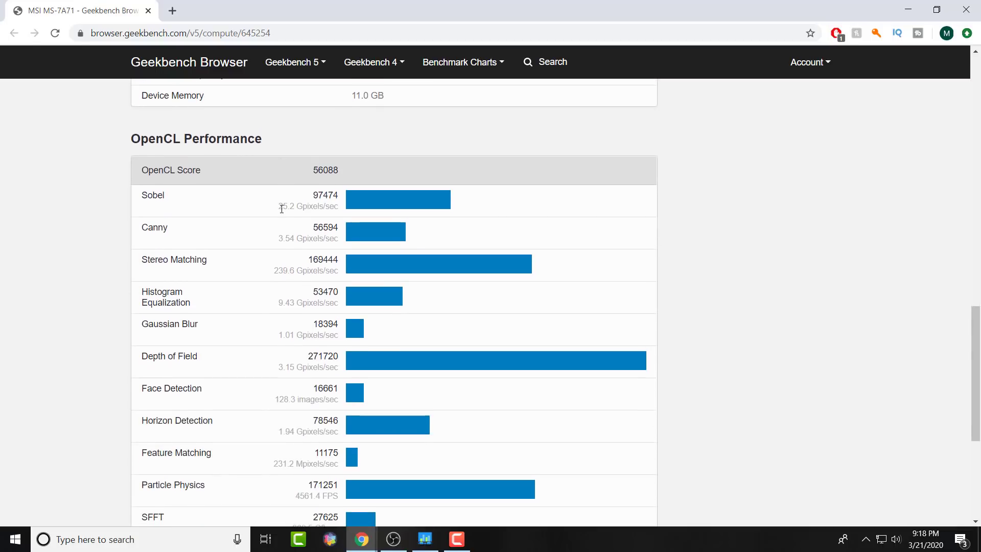
scroll(281, 209, "down", 2)
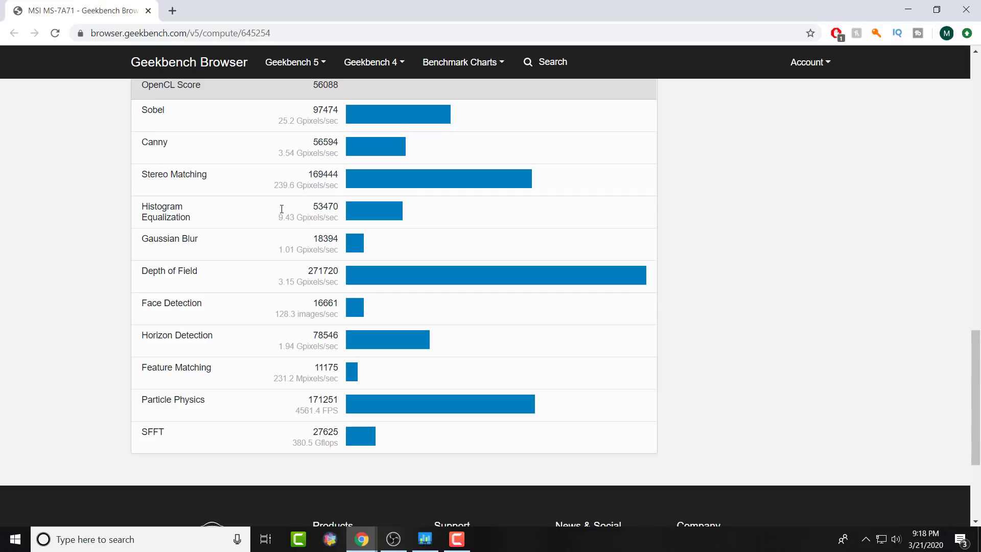
scroll(282, 209, "up", 20)
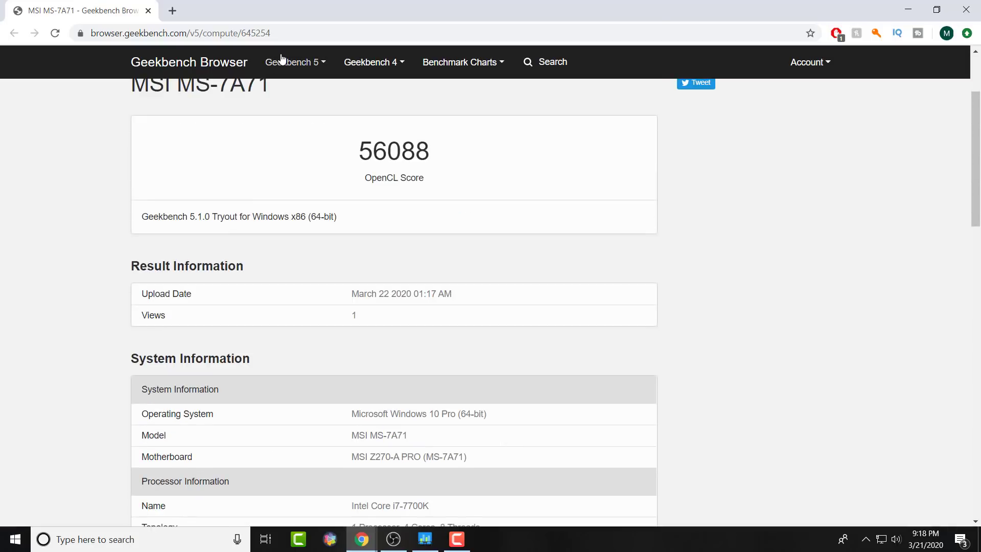
Step: Open Geekbench 5 Recent Compute Results in a second tab, topped by the 56088 OpenCL result
left_click(280, 62)
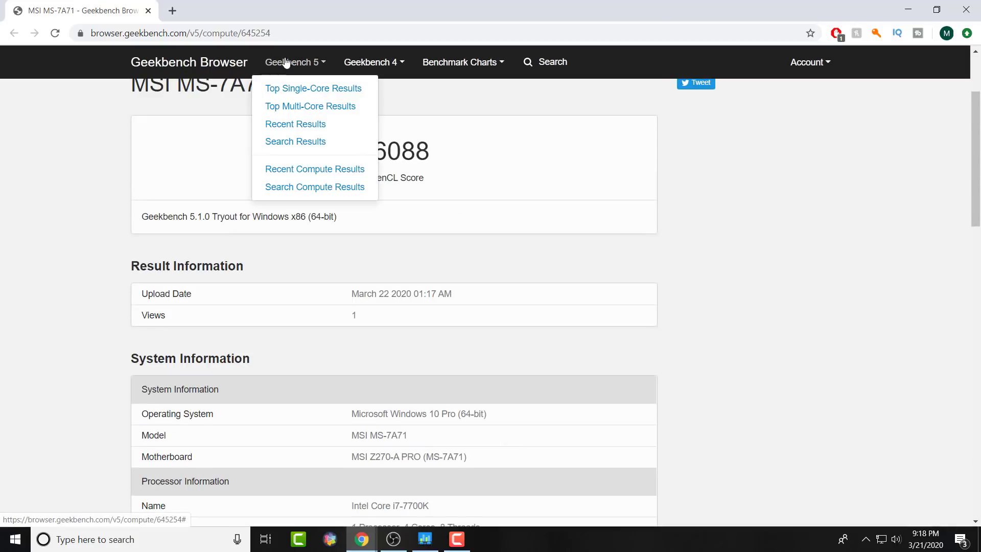
middle_click(286, 171)
scroll(69, 440, "up", 3)
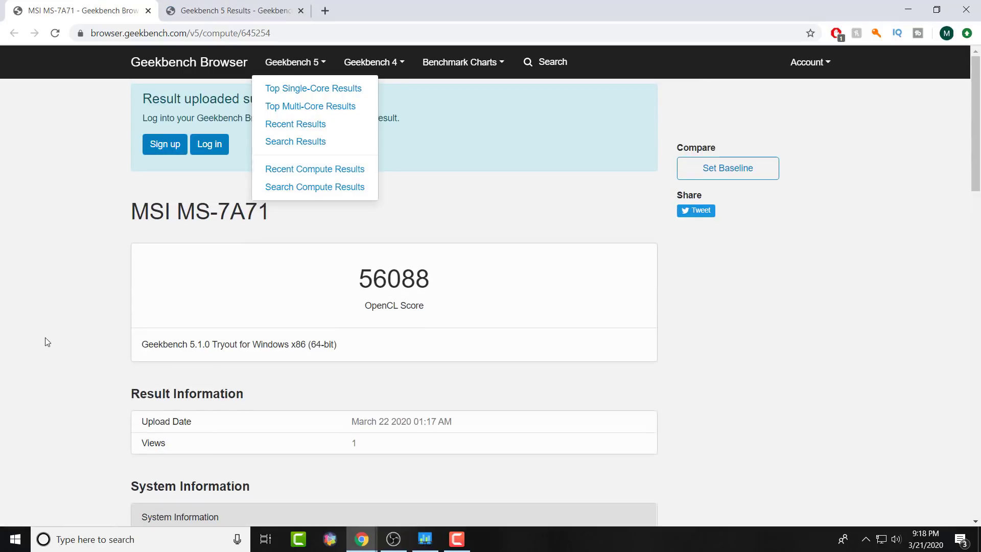
left_click(240, 10)
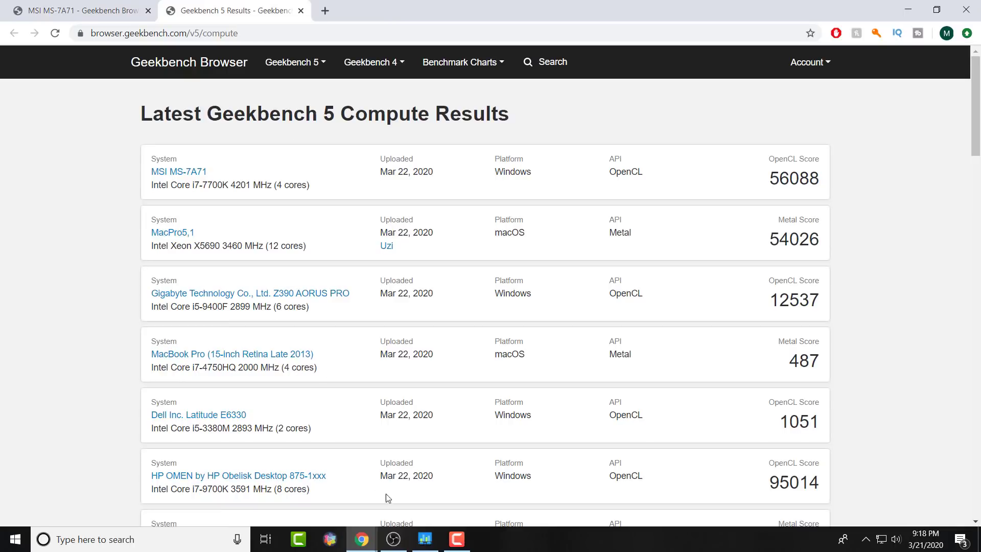
Step: Briefly check the Geekbench 5 window, then switch between the result page and compute results list
left_click(428, 537)
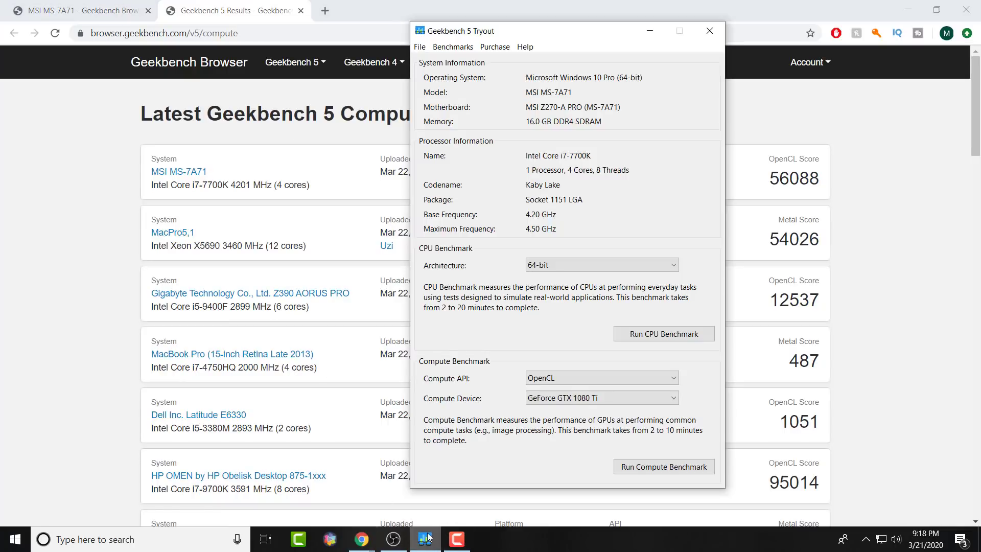
left_click(427, 538)
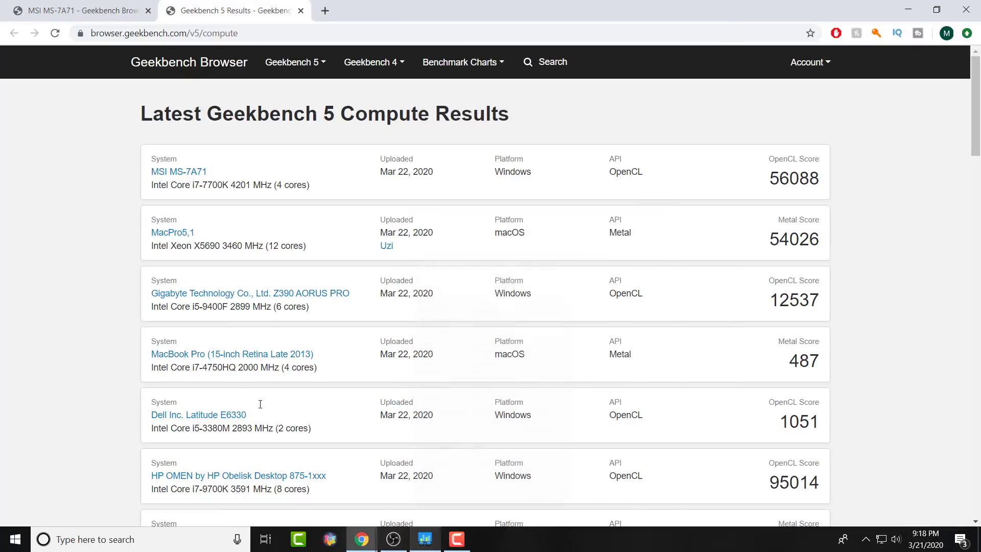
left_click(424, 538)
left_click(424, 539)
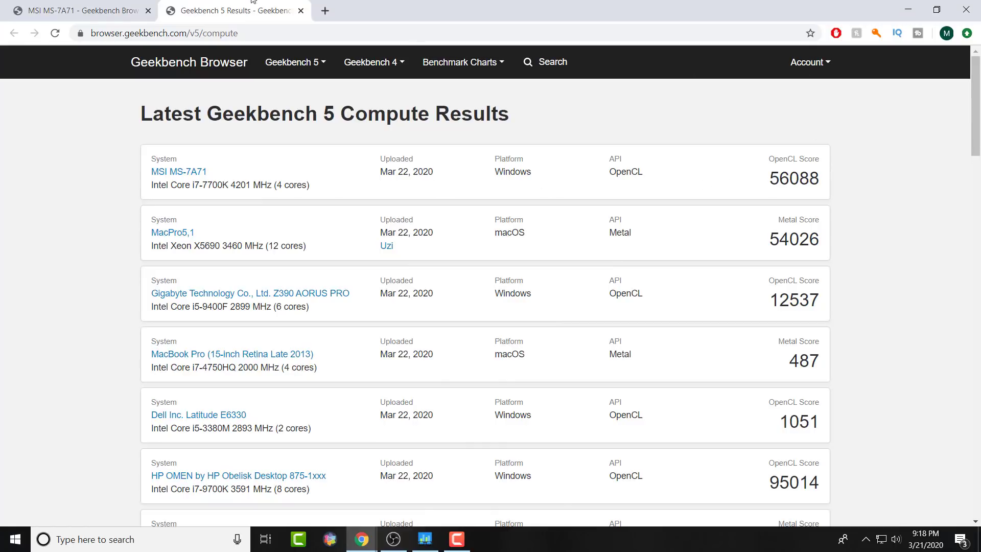
left_click(32, 3)
left_click(215, 4)
left_click(293, 61)
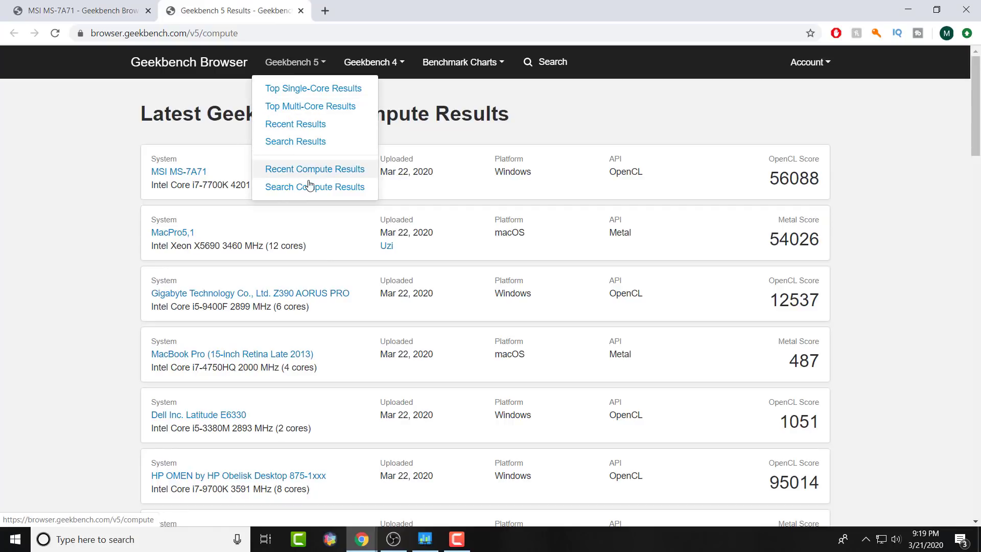
Step: Open the Metal Benchmark Chart in a new tab and close the compute results tab
left_click(373, 62)
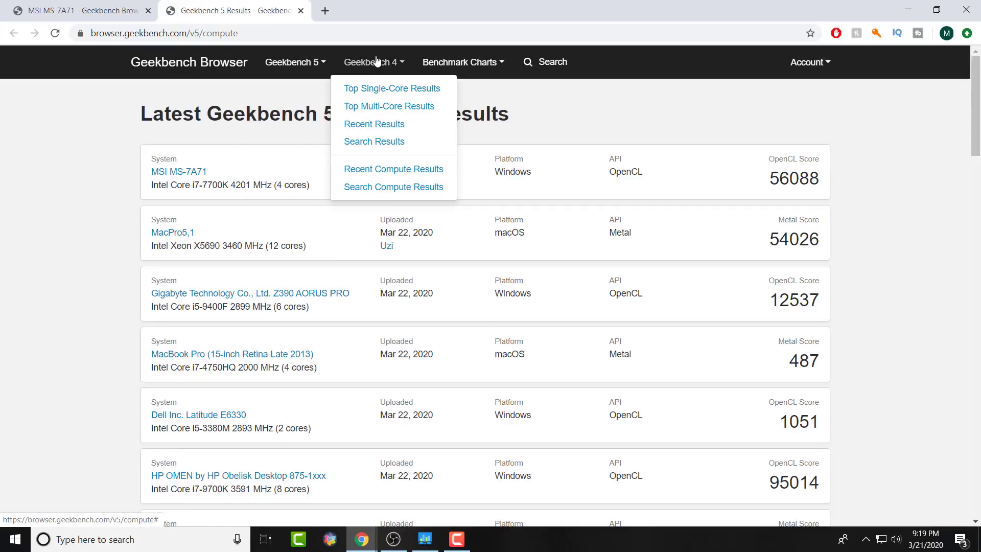
left_click(447, 63)
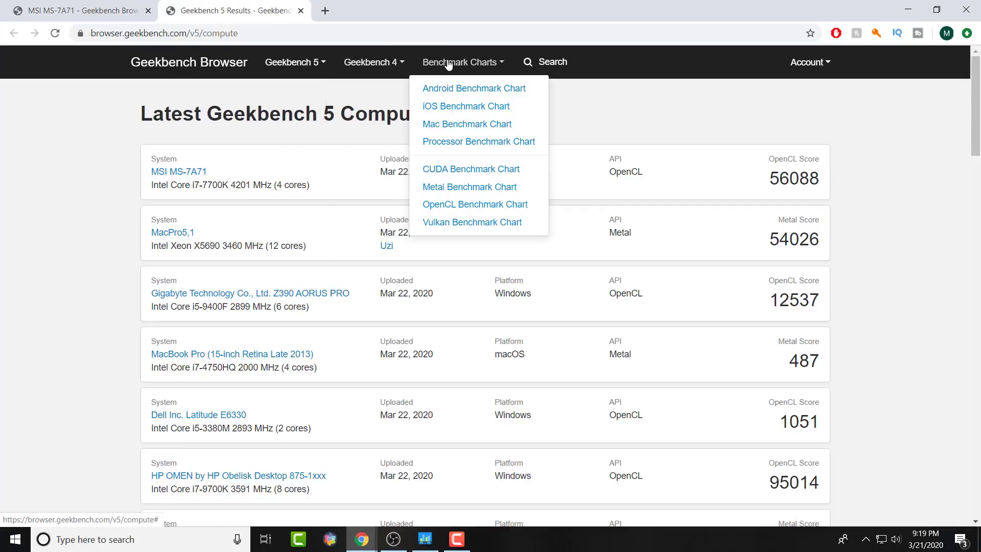
left_click(433, 188, "ctrl")
left_click(82, 10)
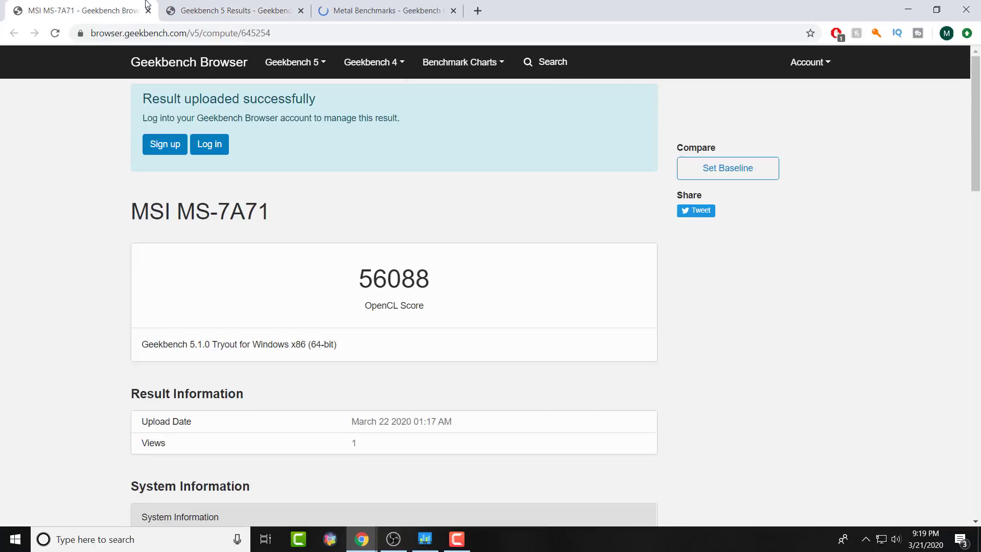
left_click(301, 10)
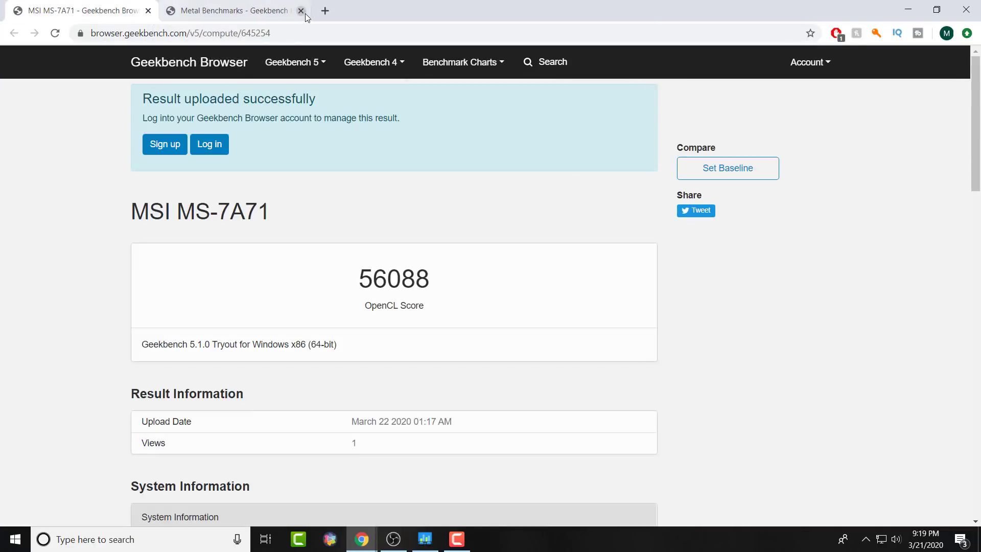
left_click(237, 5)
Step: Search the Metal chart for '1080' to find the GeForce GTX 1080 Ti entry at 50595
scroll(269, 151, "down", 2)
scroll(269, 152, "down", 3)
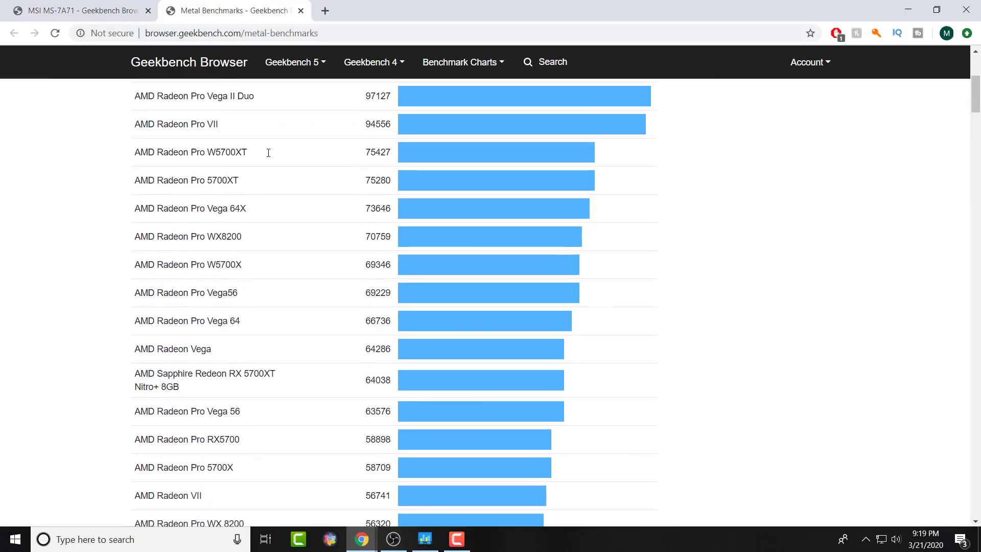
scroll(271, 158, "up", 2)
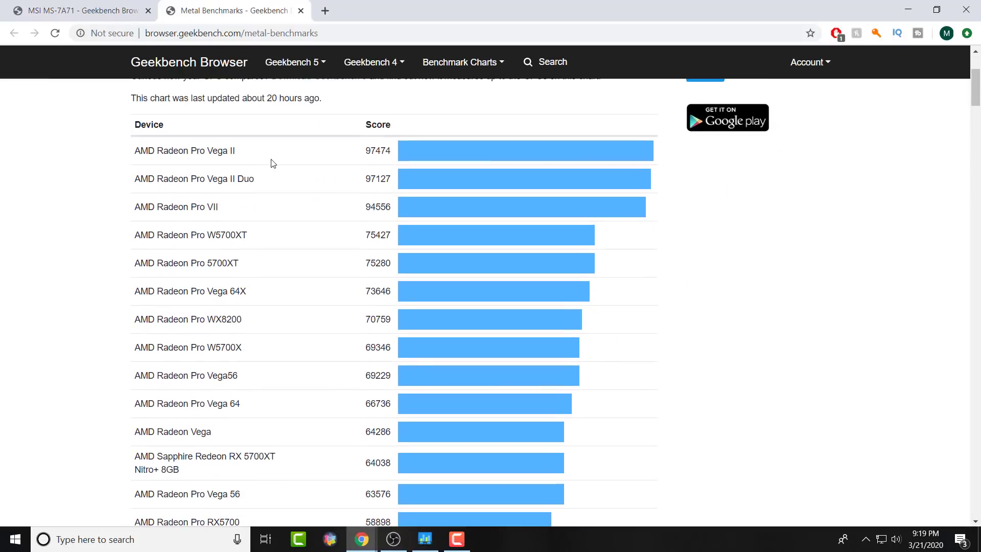
scroll(273, 163, "down", 18)
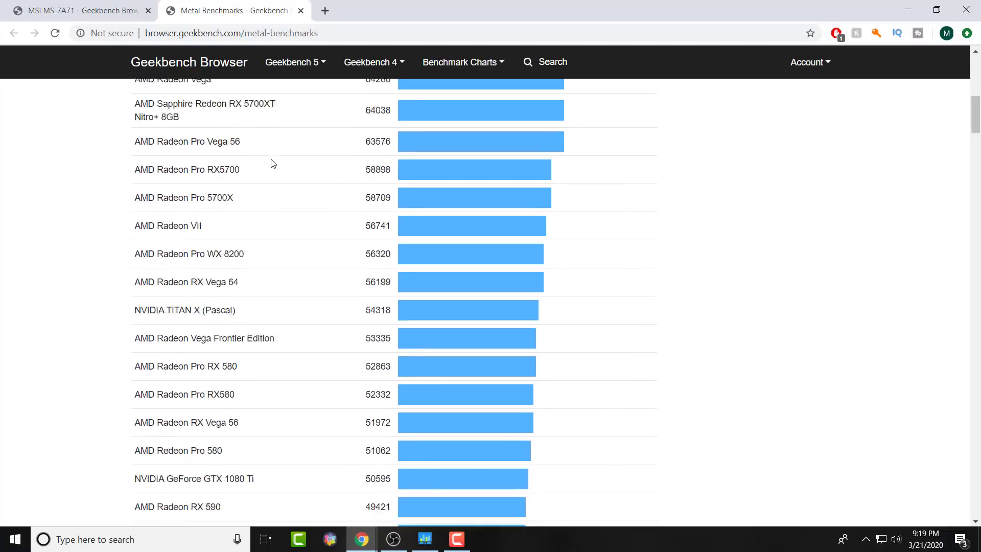
scroll(274, 164, "down", 20)
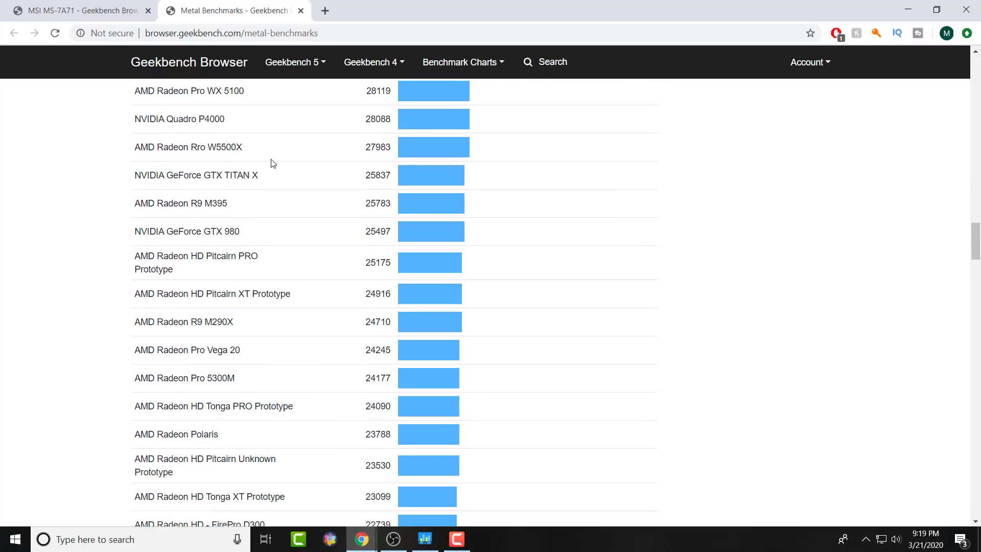
key("ctrl+f")
type("1080")
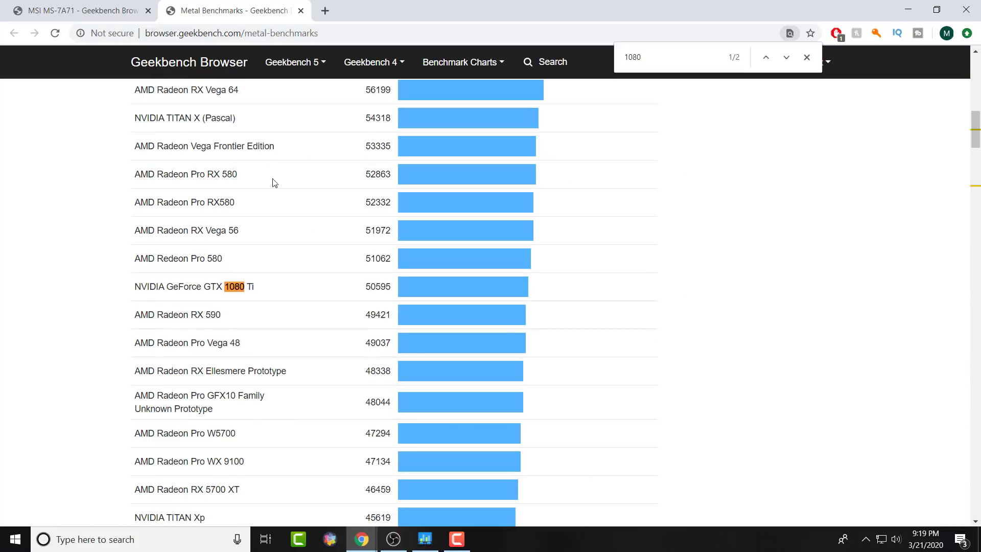
key("Return")
key("Return")
Step: Compare the 56088 OpenCL result with the Metal Benchmarks chart across both tabs
left_click(79, 6)
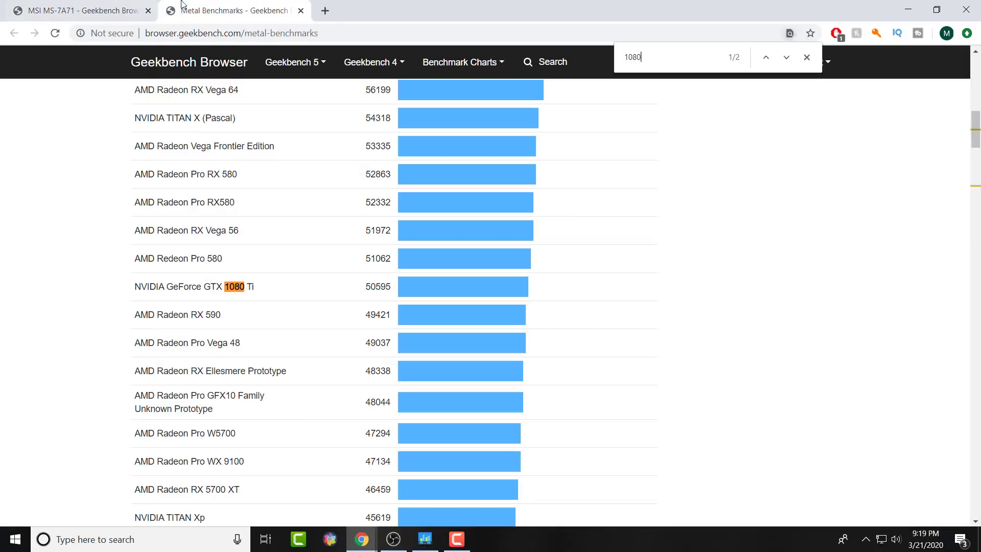
left_click(176, 11)
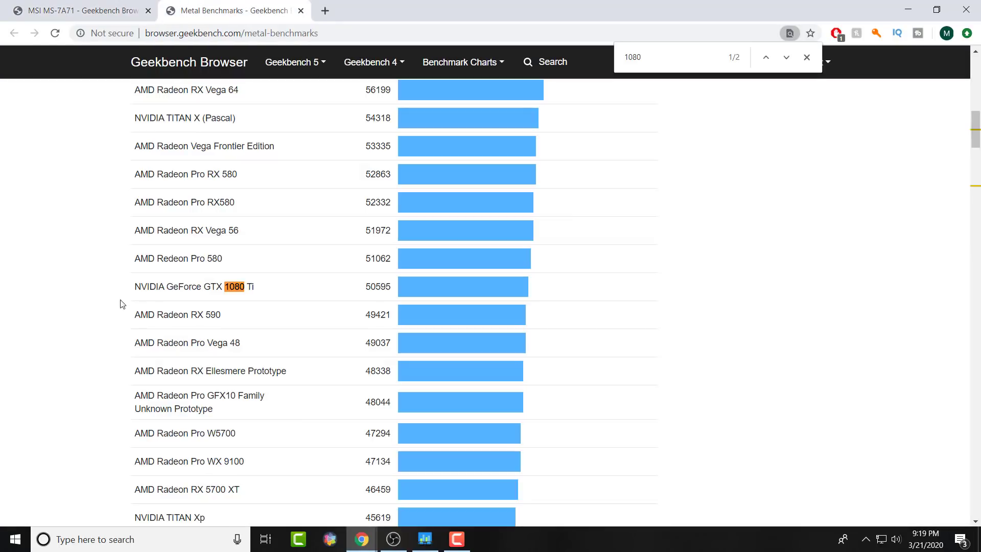
left_click(87, 4)
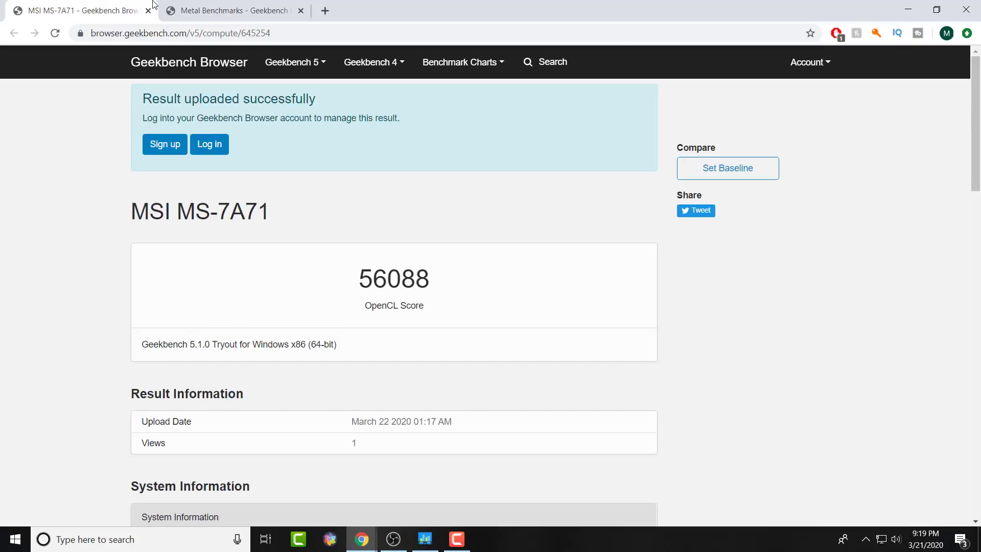
left_click(187, 5)
scroll(95, 325, "up", 20)
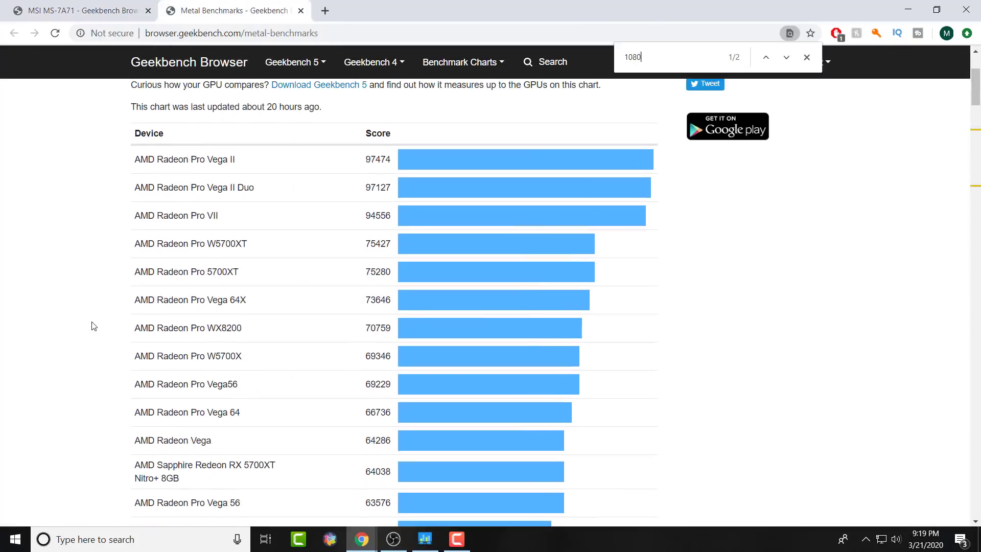